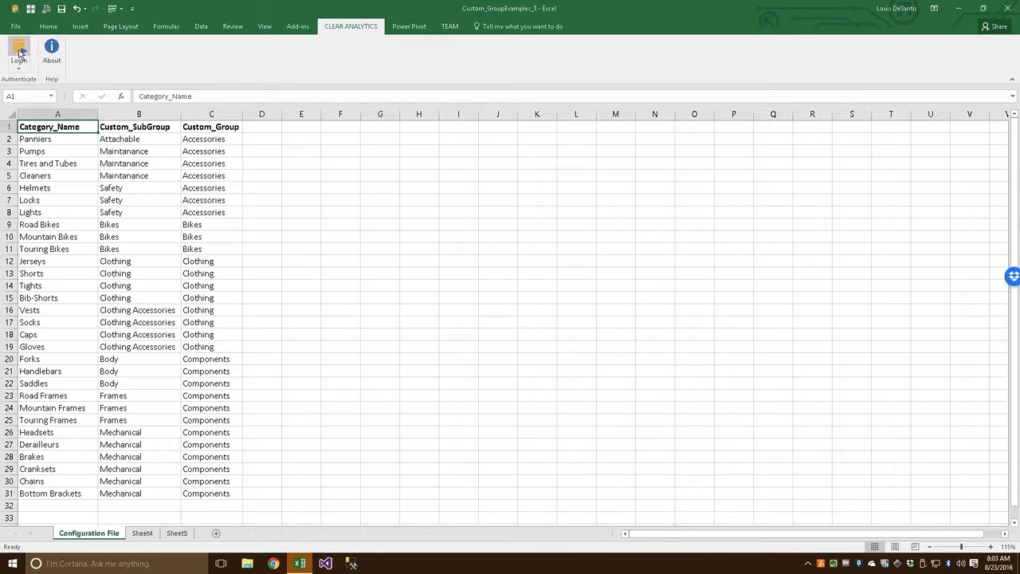
Log in to the Clear Analytics add-in
left_click(18, 49)
left_click(562, 320)
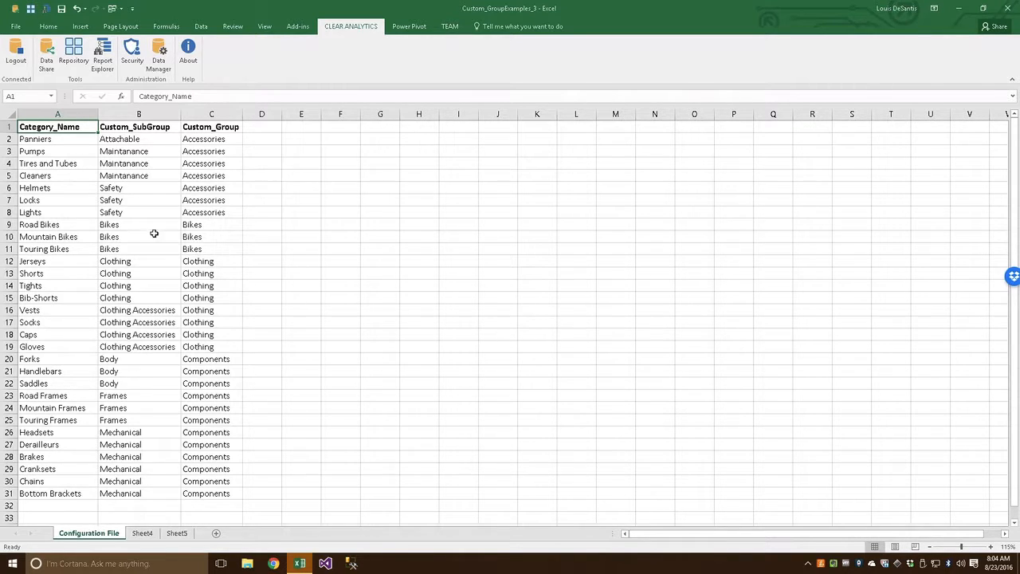
Examine how the category names on the Configuration File sheet are assigned to Custom_SubGroup and Custom_Group values
left_click(47, 139)
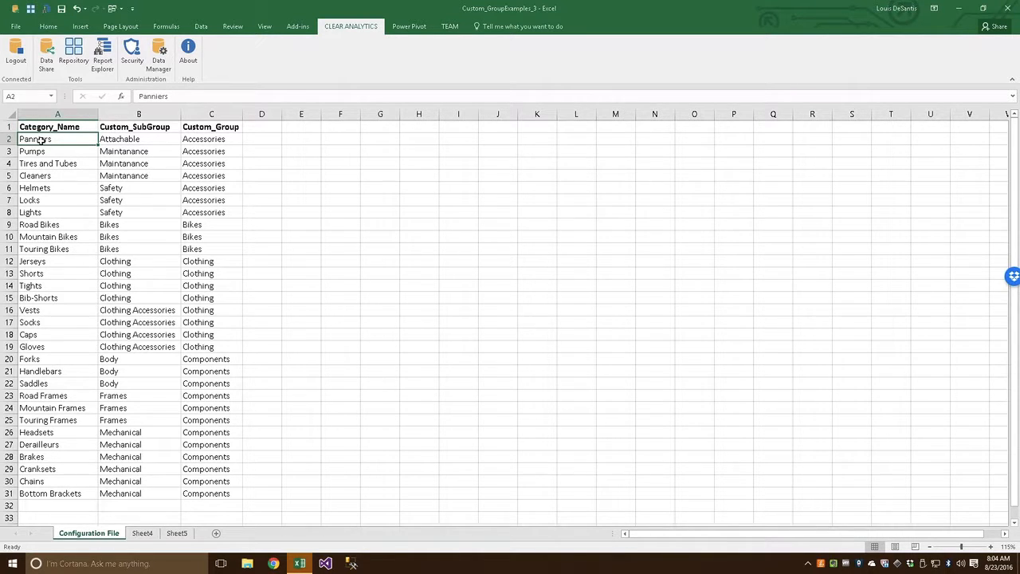
left_click(45, 163)
left_click(46, 188)
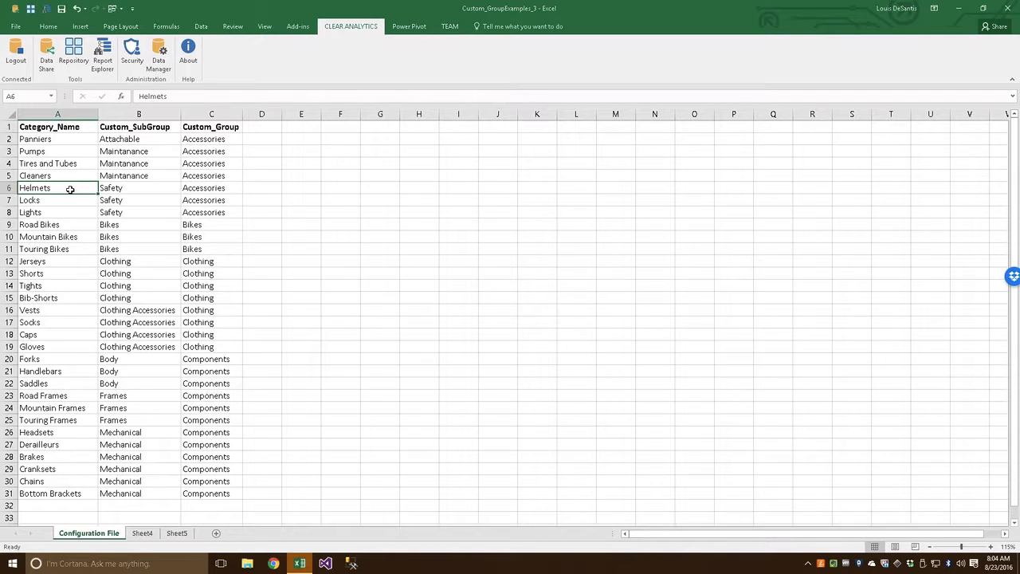
key("ctrl+Home")
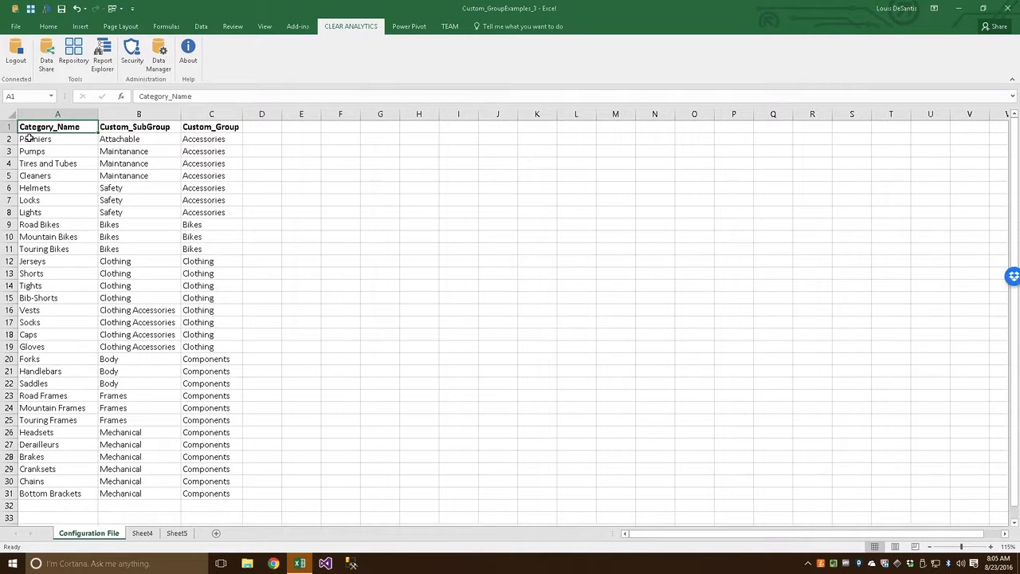
left_click(149, 130)
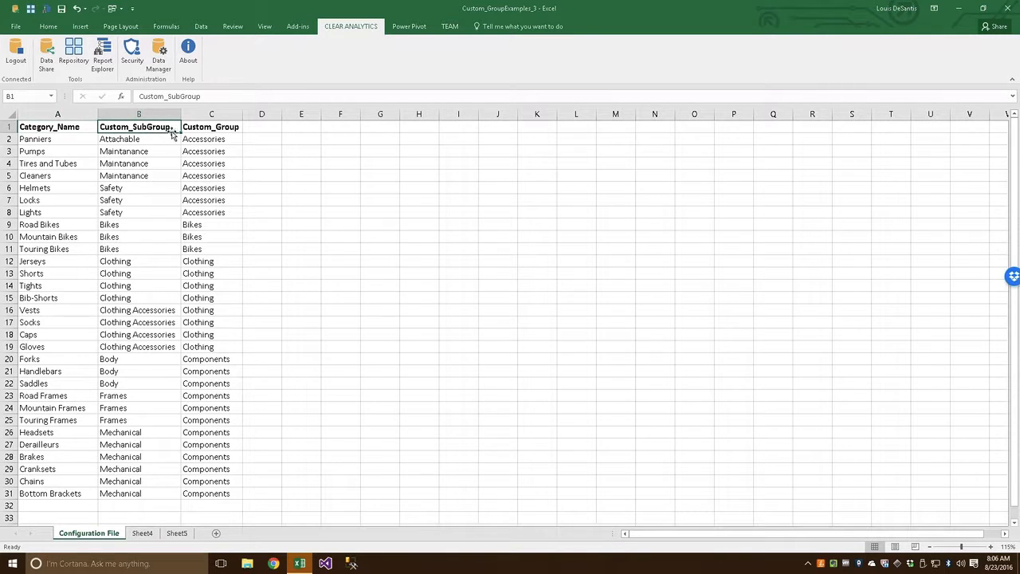
left_click(223, 124)
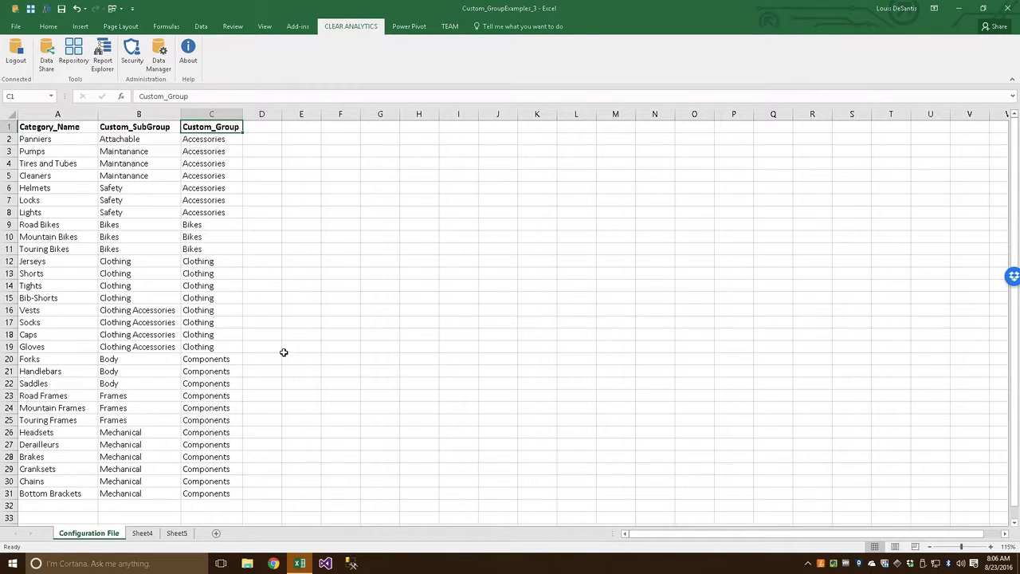
left_click(126, 153)
left_click_drag(126, 153, 124, 174)
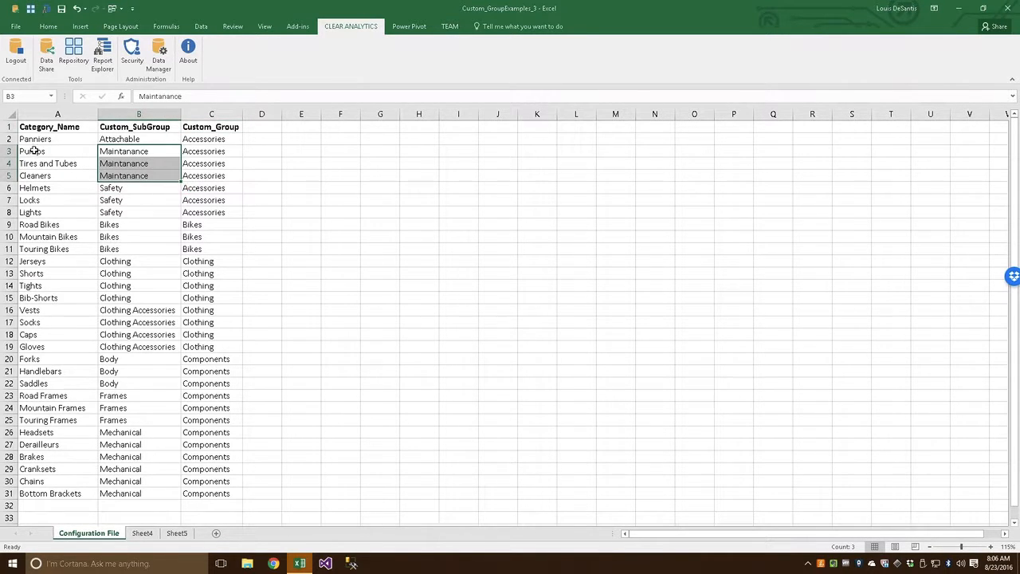
left_click(30, 209)
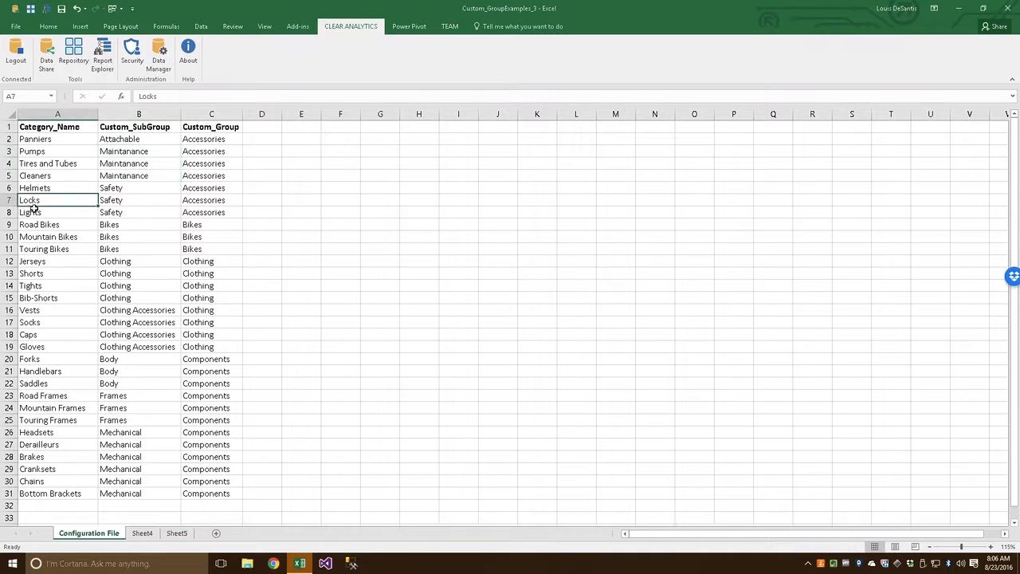
left_click_drag(190, 149, 195, 209)
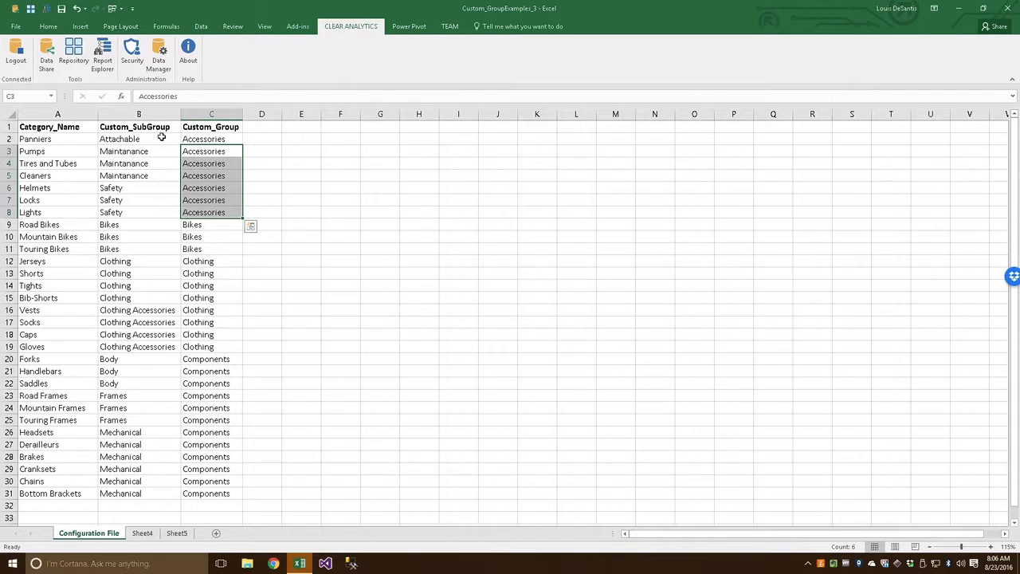
Create a new private custom group named AW_Products_Groups in the Clear Analytics repository
left_click(70, 68)
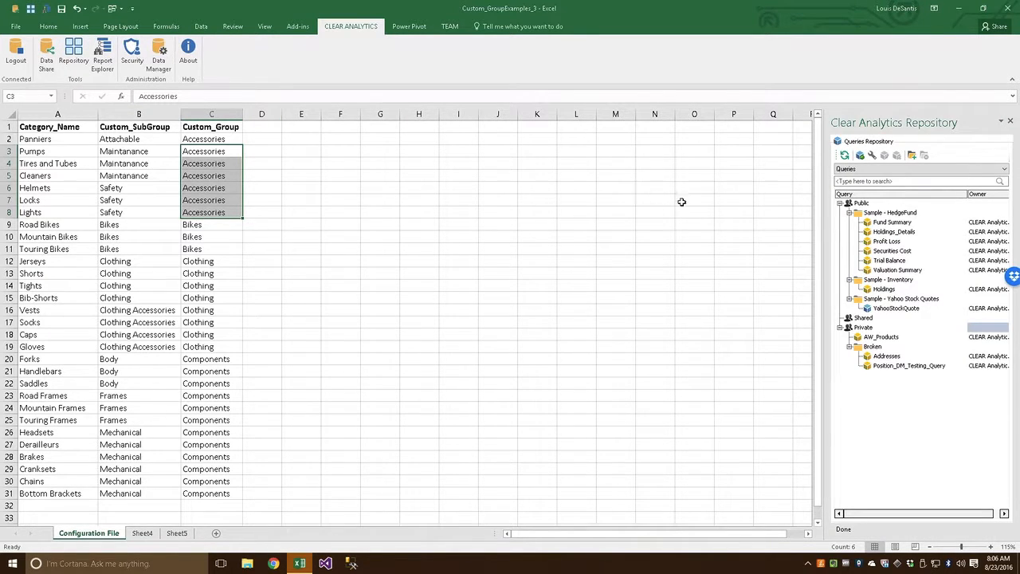
left_click(896, 168)
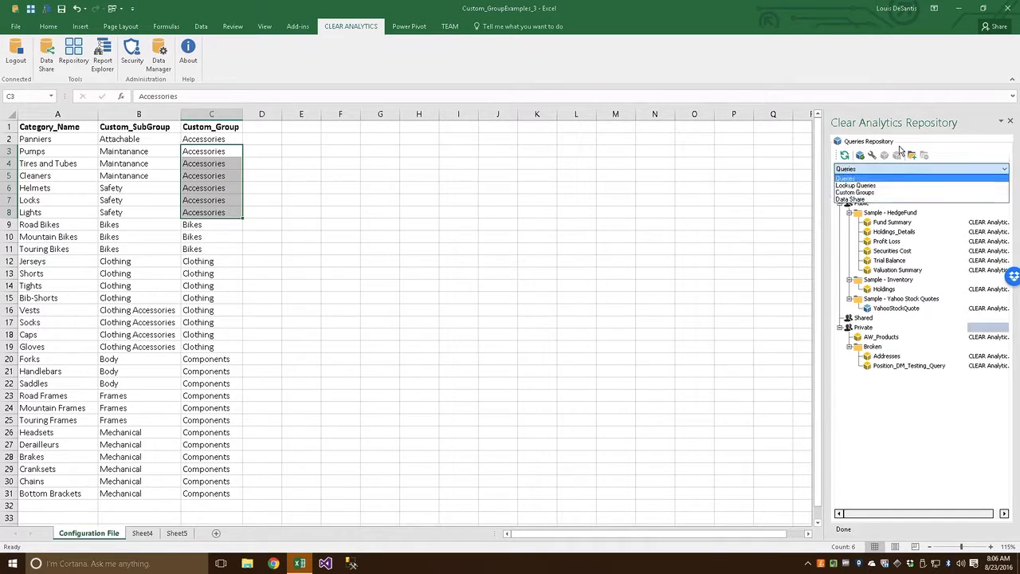
left_click(874, 194)
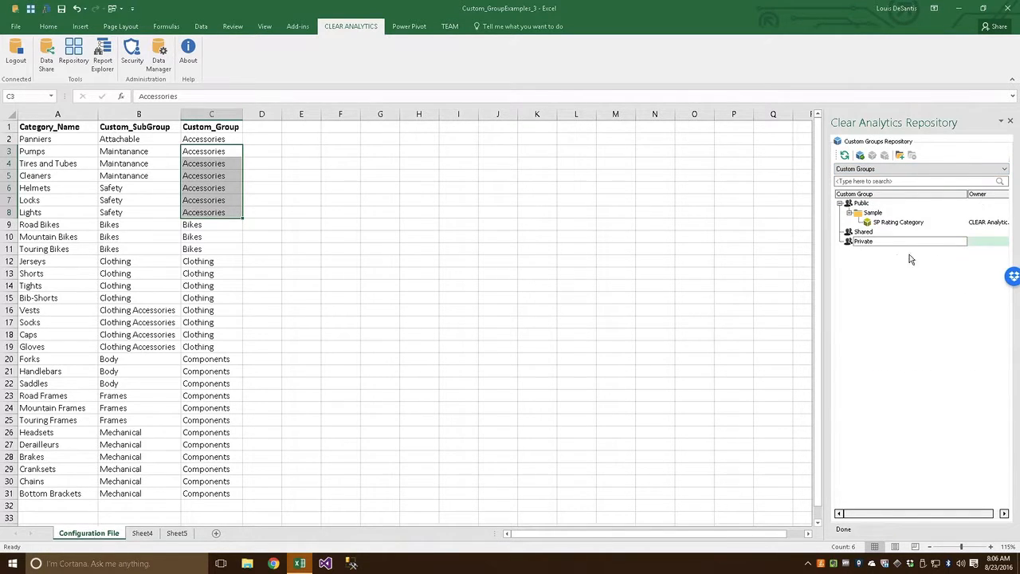
left_click(862, 156)
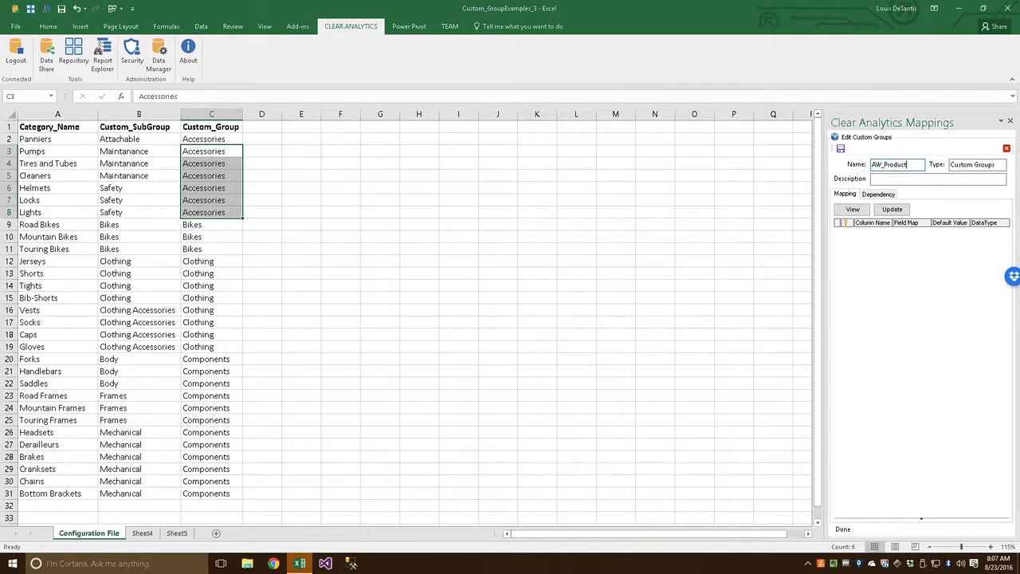
type("roups")
Update the custom group's mapping with the columns of the whole category table on the Configuration File sheet
left_click(135, 227)
key("ctrl+a")
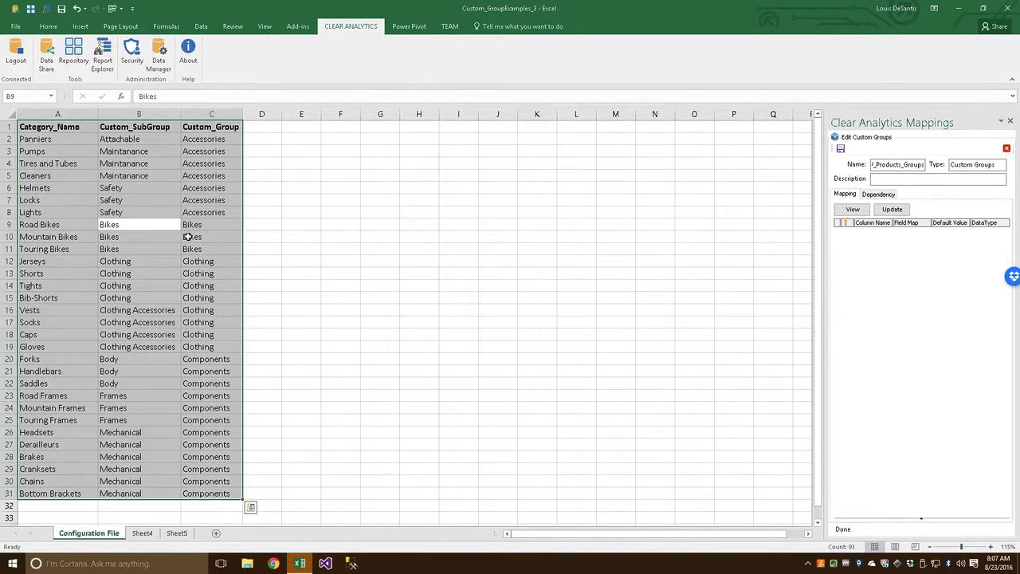
left_click(892, 209)
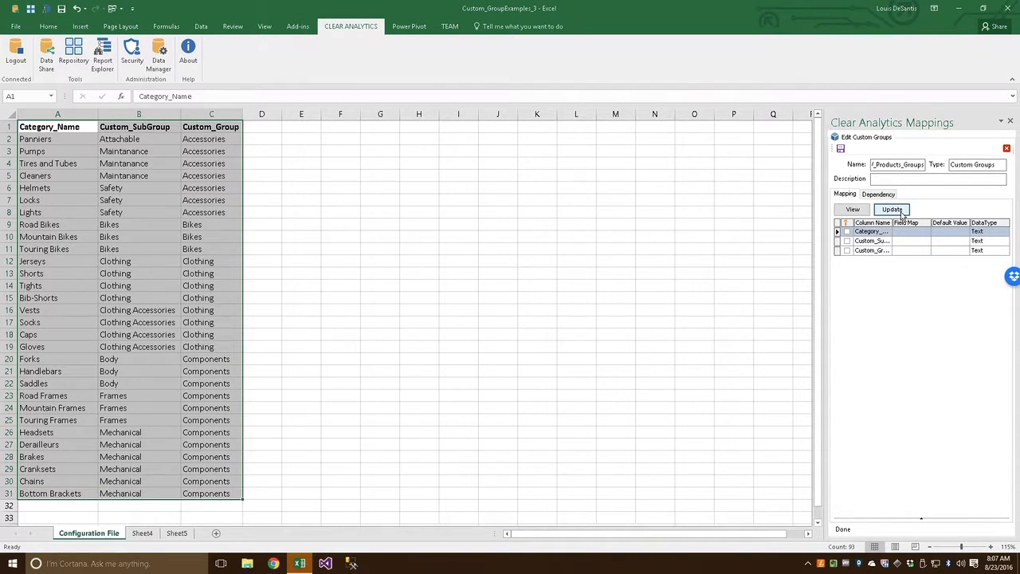
Mark Category_Name as the key column and map it to the SubCategory_Name field of the ProductSubcategory entity
left_click(56, 140)
left_click(64, 128)
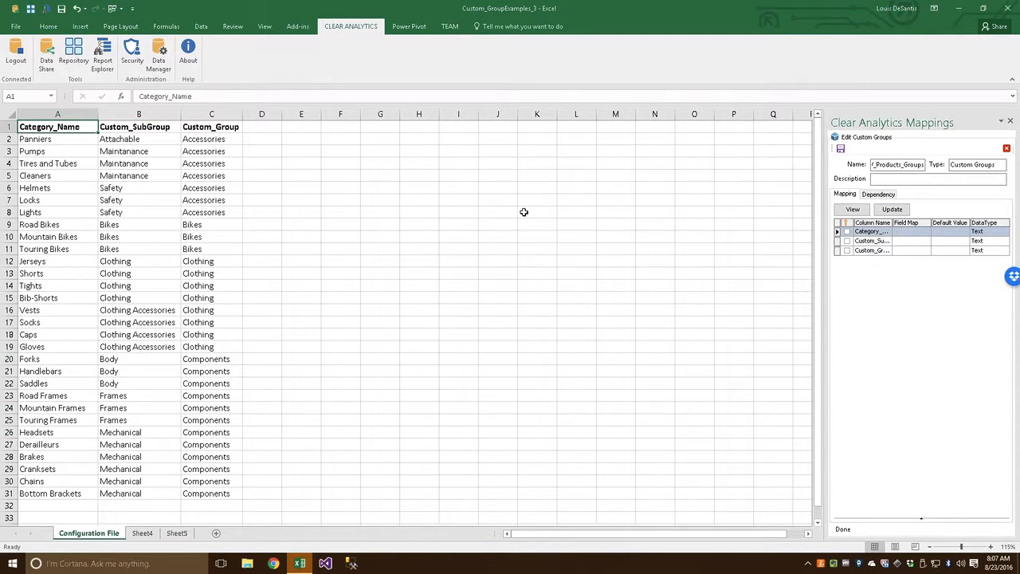
left_click(846, 232)
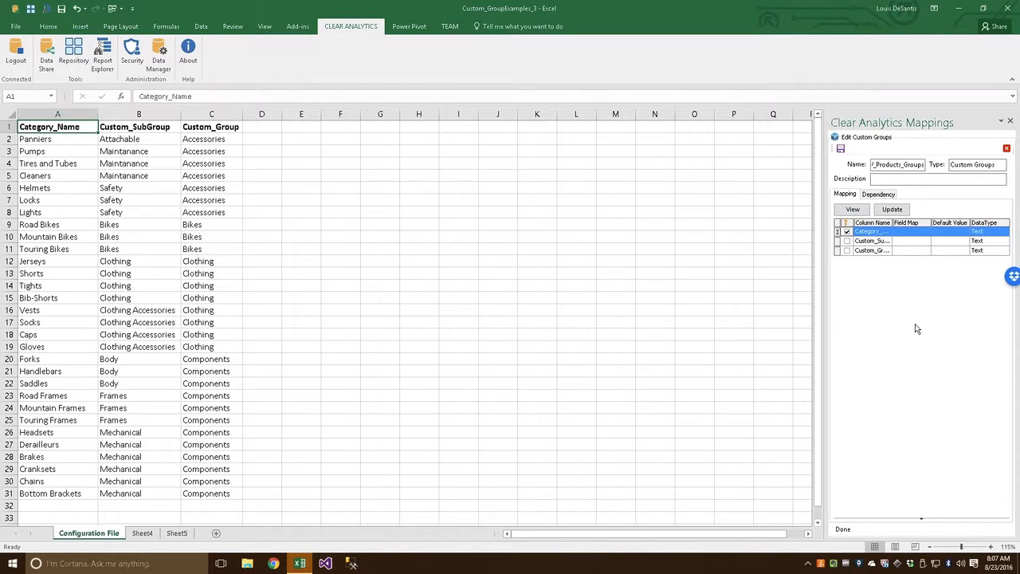
left_click(924, 232)
left_click(926, 232)
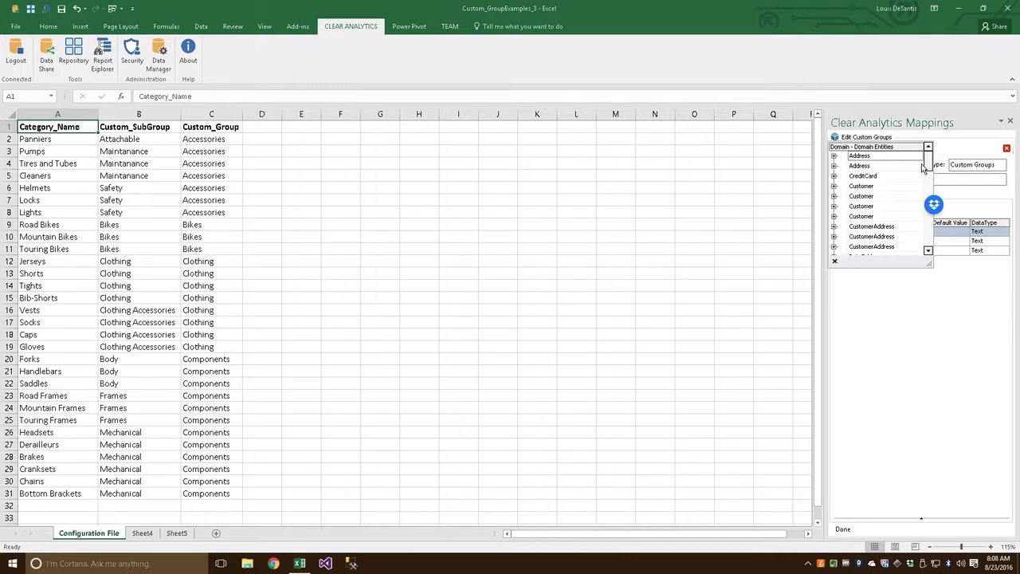
left_click_drag(927, 163, 927, 236)
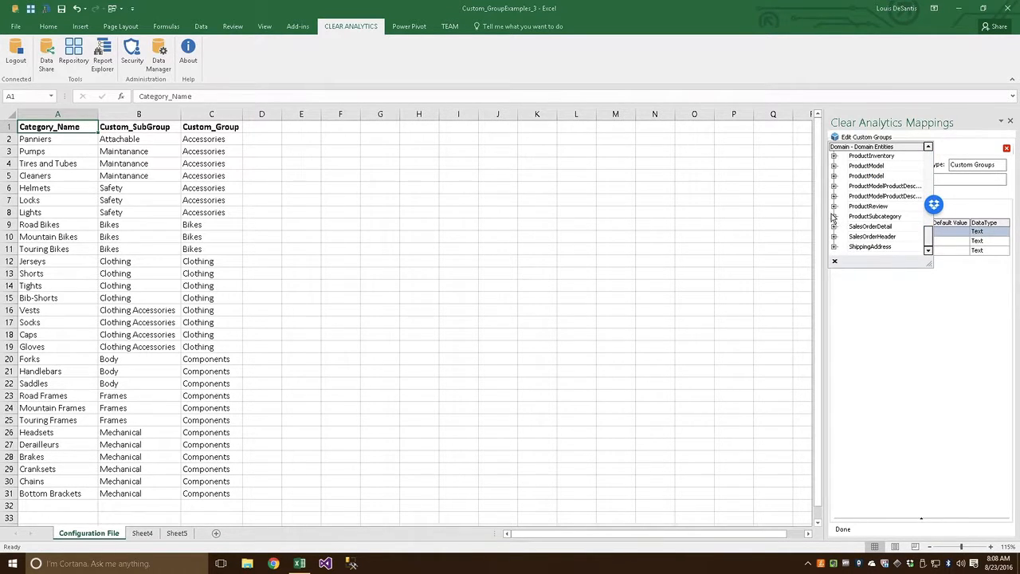
left_click(834, 216)
scroll(875, 233, "down", 1)
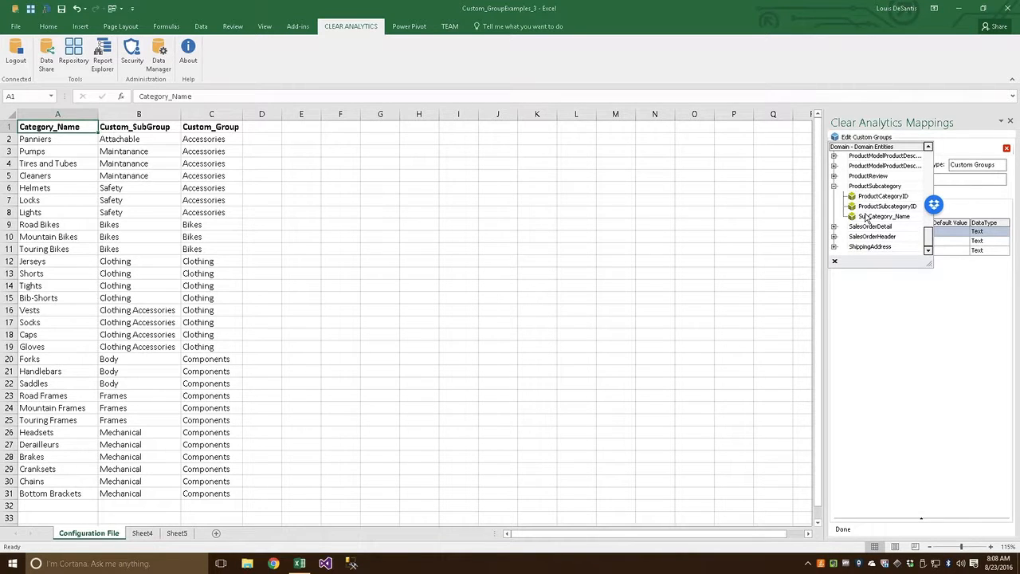
double_click(866, 215)
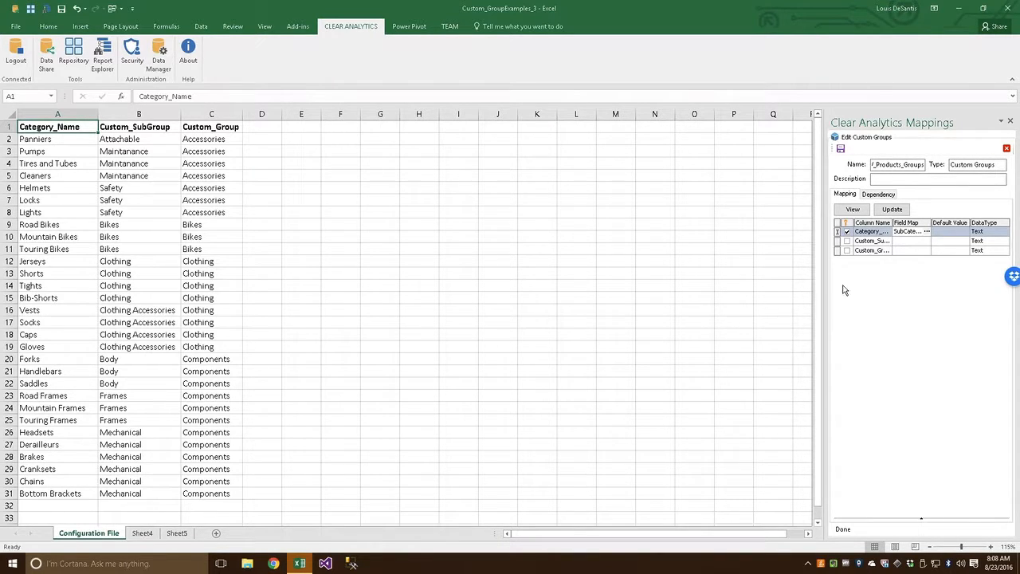
Set the default value to Other for both the Custom_SubGroup and Custom_Group columns
left_click(950, 240)
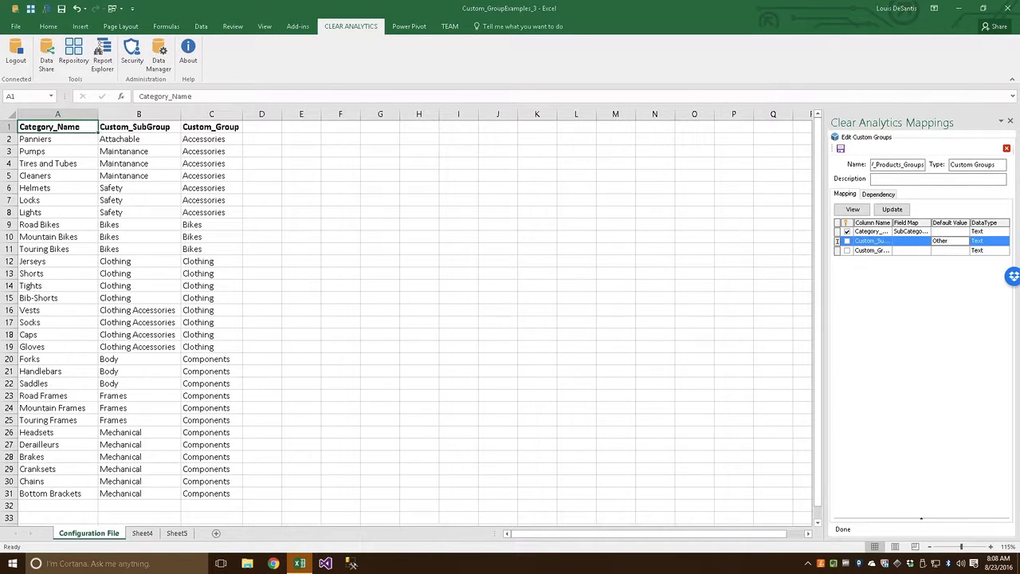
left_click(938, 250)
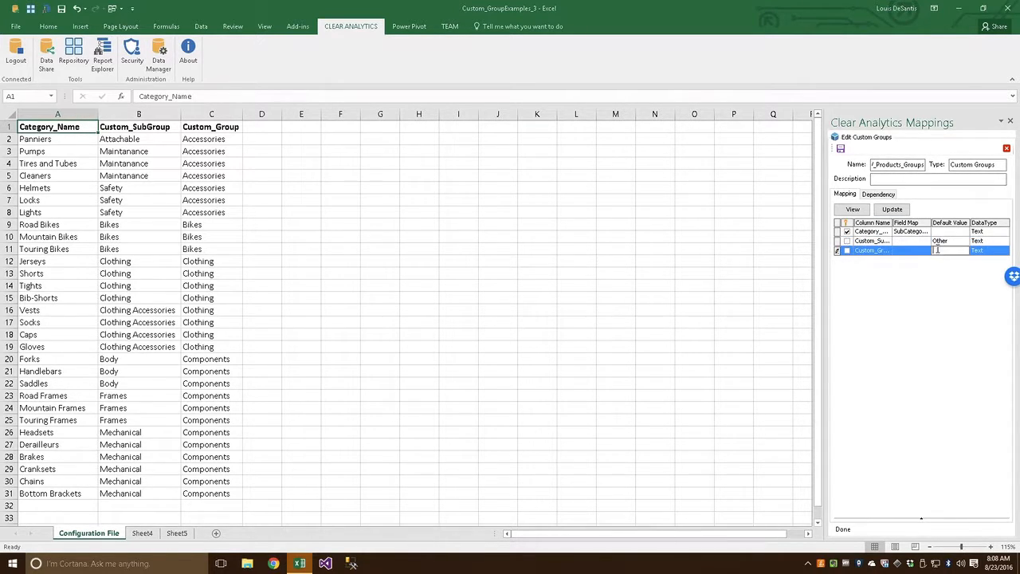
type("Other")
Save the custom group mapping with its table data and close the mapping editor
left_click_drag(185, 419, 96, 152)
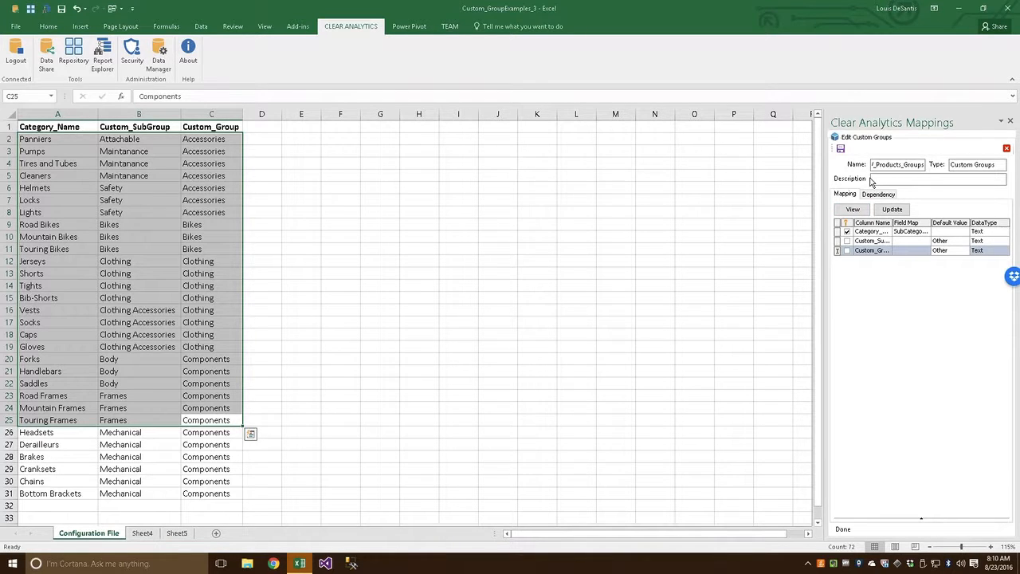
left_click(841, 149)
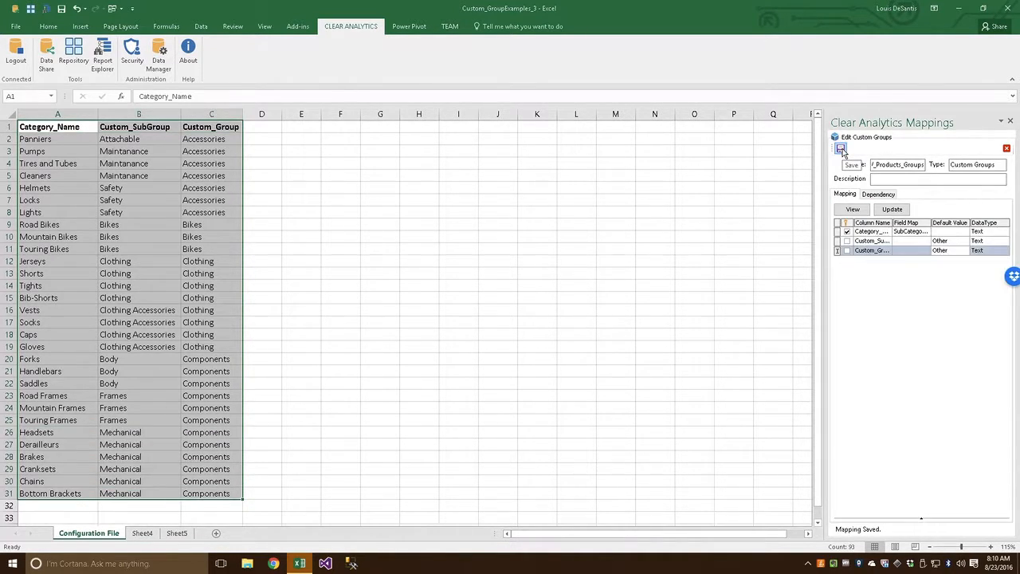
left_click(1010, 122)
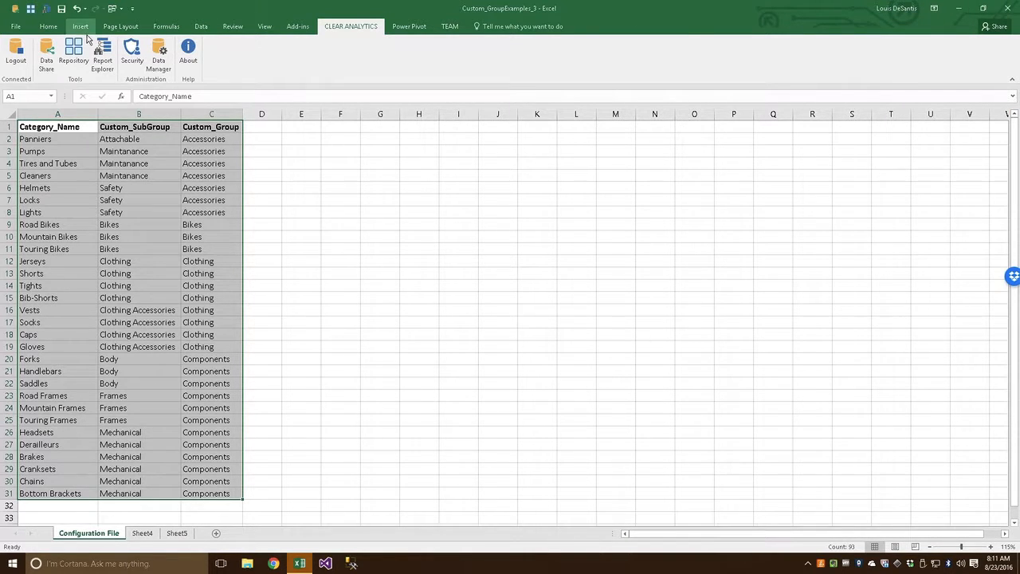
Create a new report under the Private folder in Report Explorer and name it AW_Products_Report
left_click(102, 62)
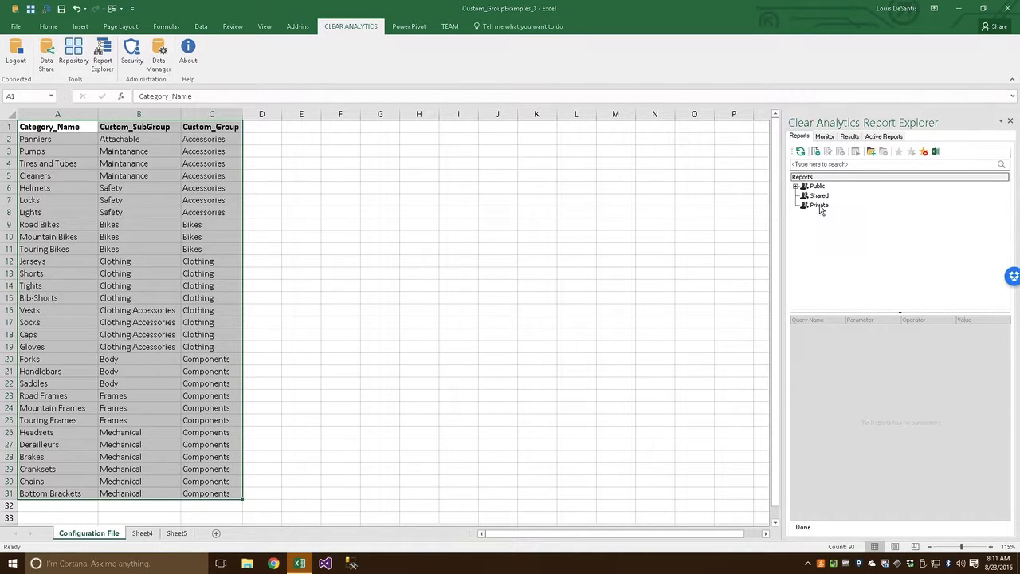
left_click(819, 209)
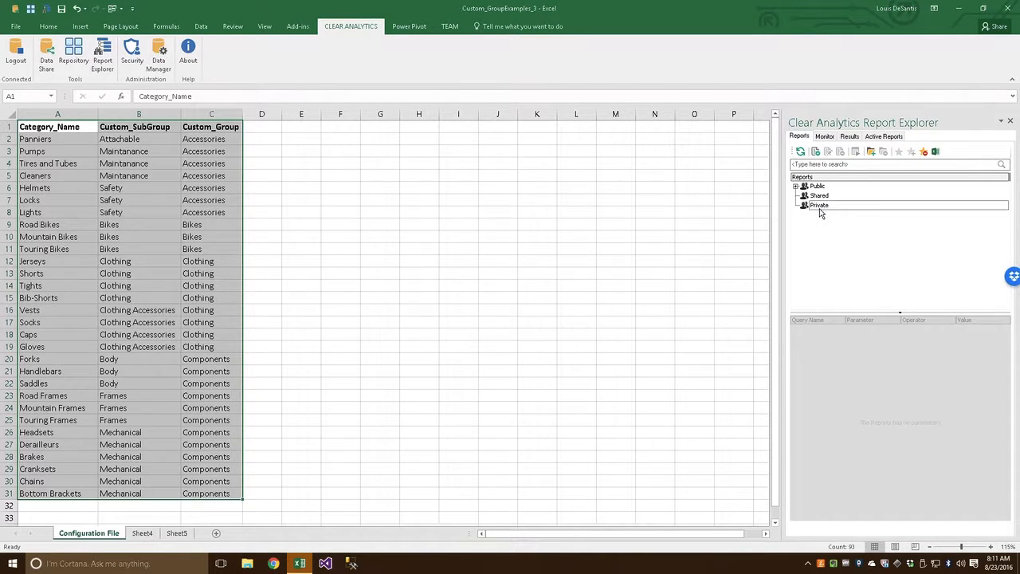
left_click(815, 152)
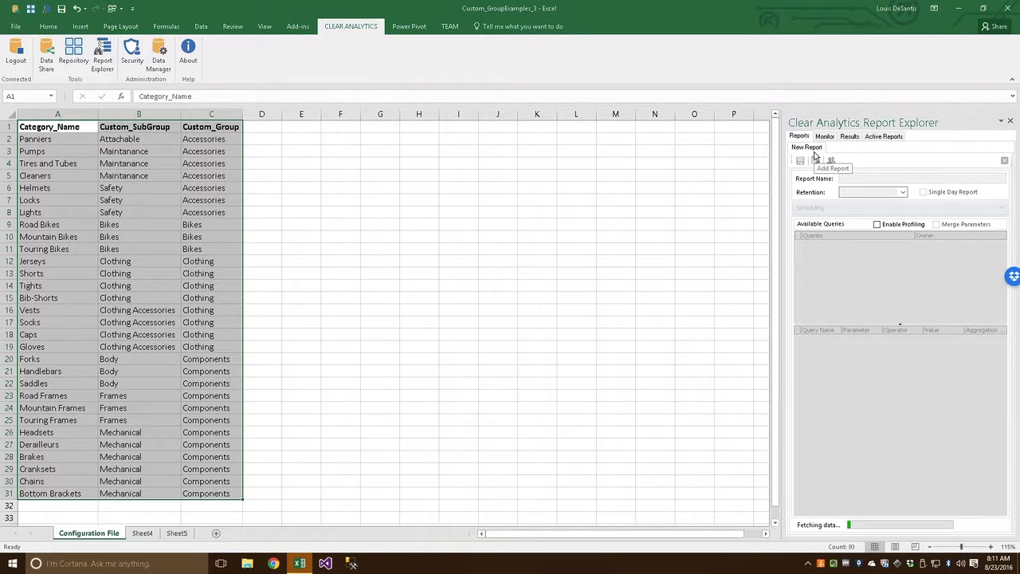
left_click(873, 179)
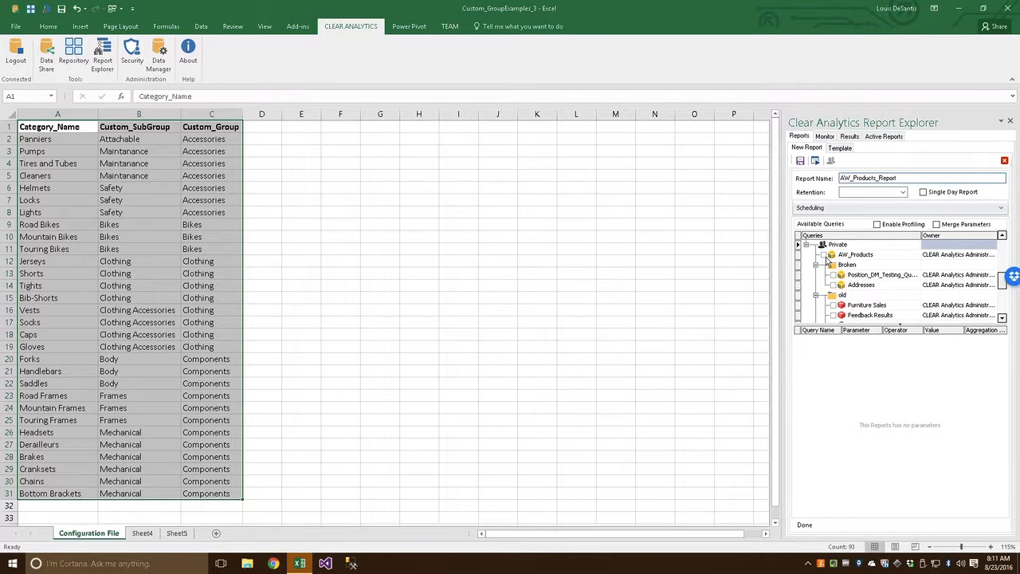
Include the private AW_Products query in the report and attach the AW_Products_Groups custom group to it
left_click(824, 255)
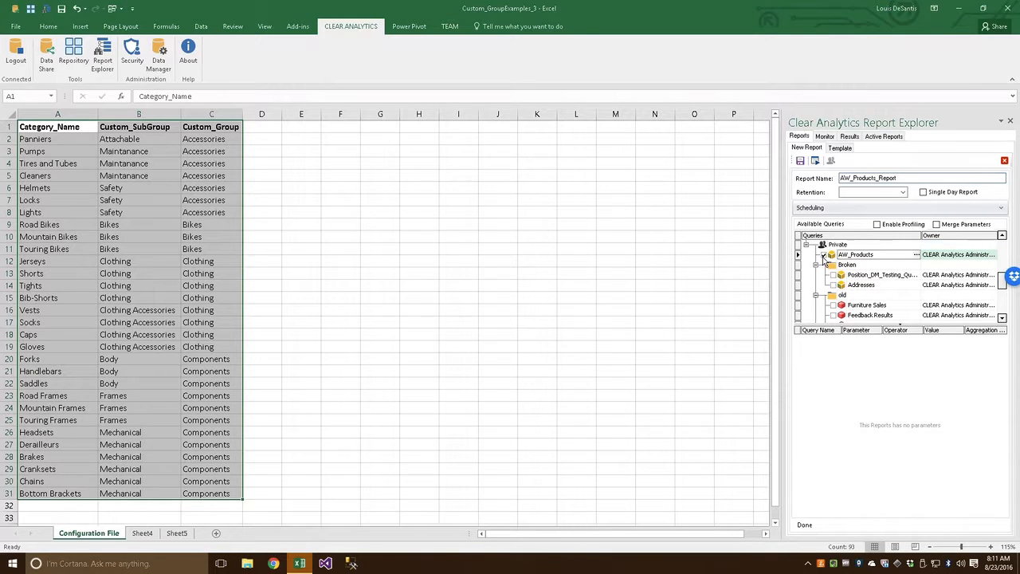
left_click(917, 255)
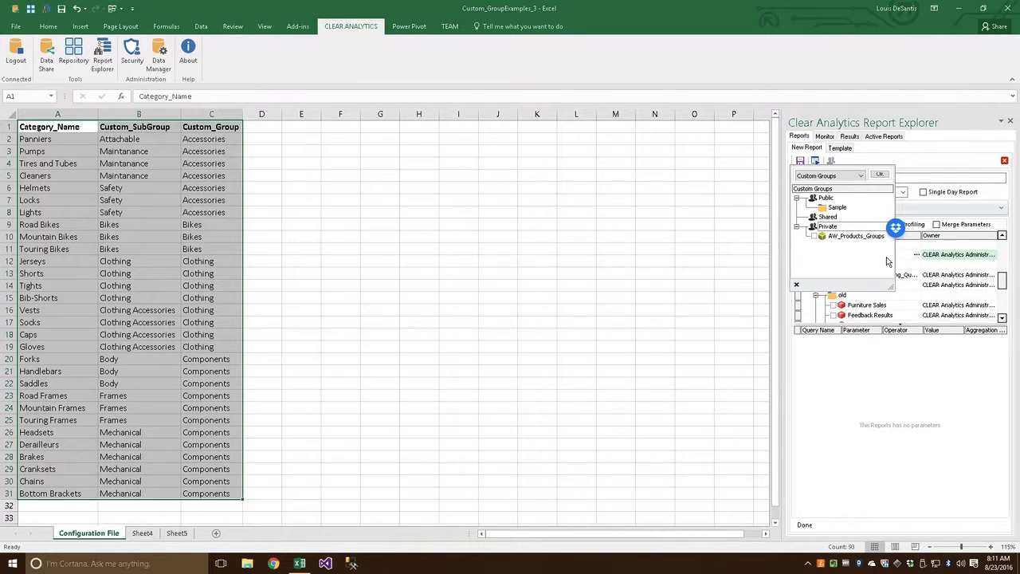
left_click(815, 238)
left_click(880, 173)
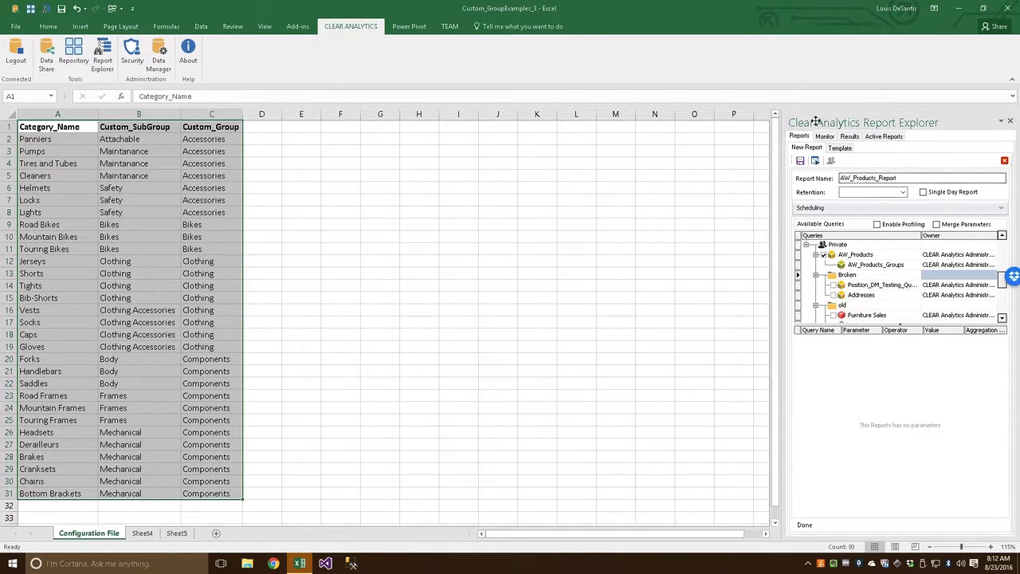
Save the AW_Products_Report and run it
left_click(801, 162)
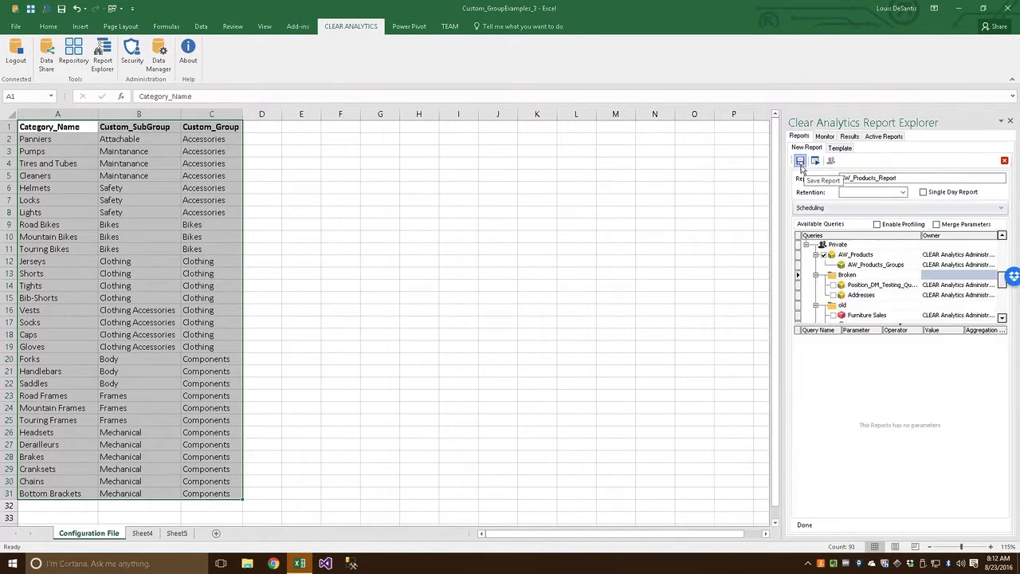
left_click(815, 162)
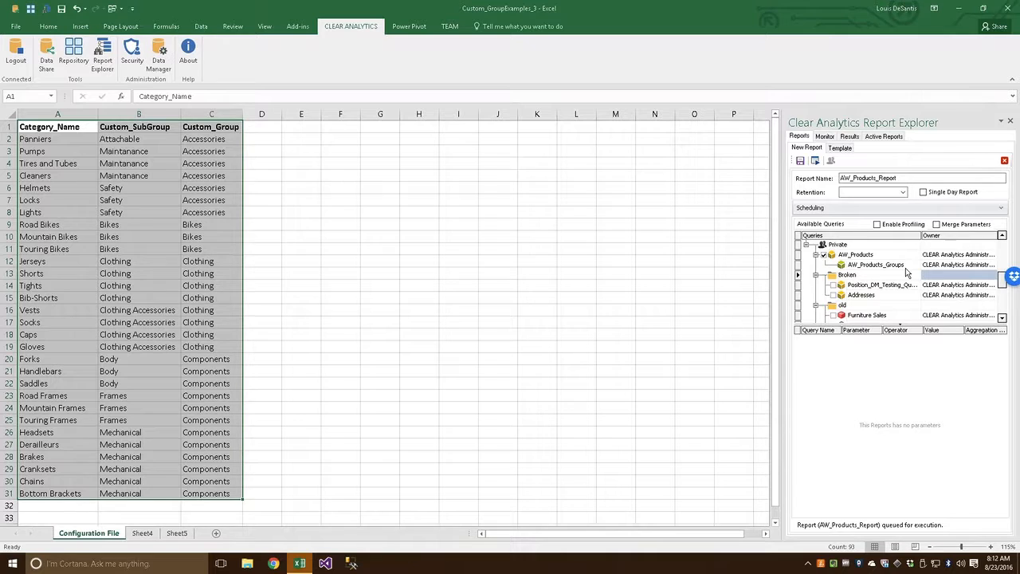
Add a blank worksheet and expand the AW_Products_Report result down to its mapping, widening the Reports column to show full names
left_click(848, 137)
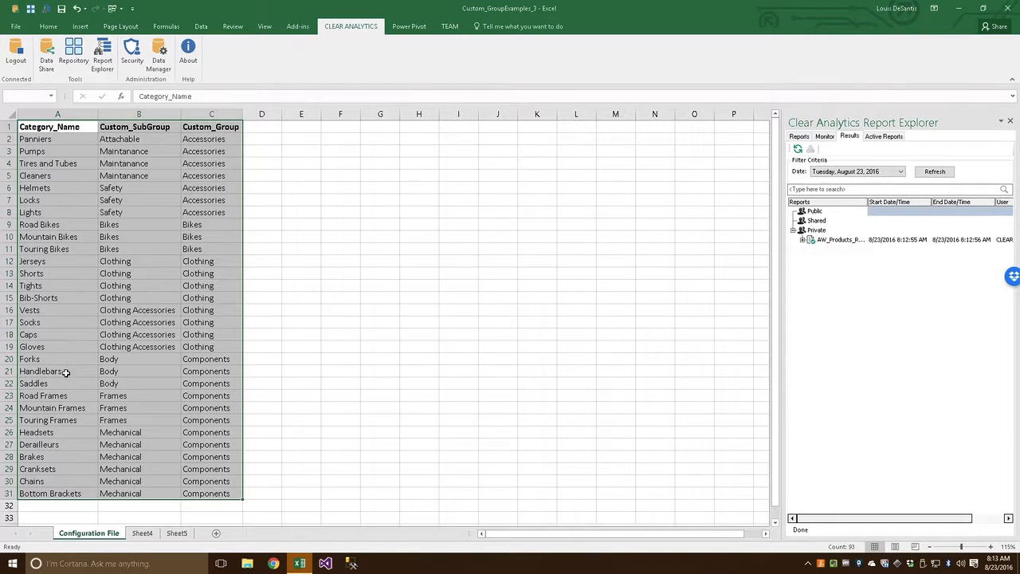
left_click(215, 533)
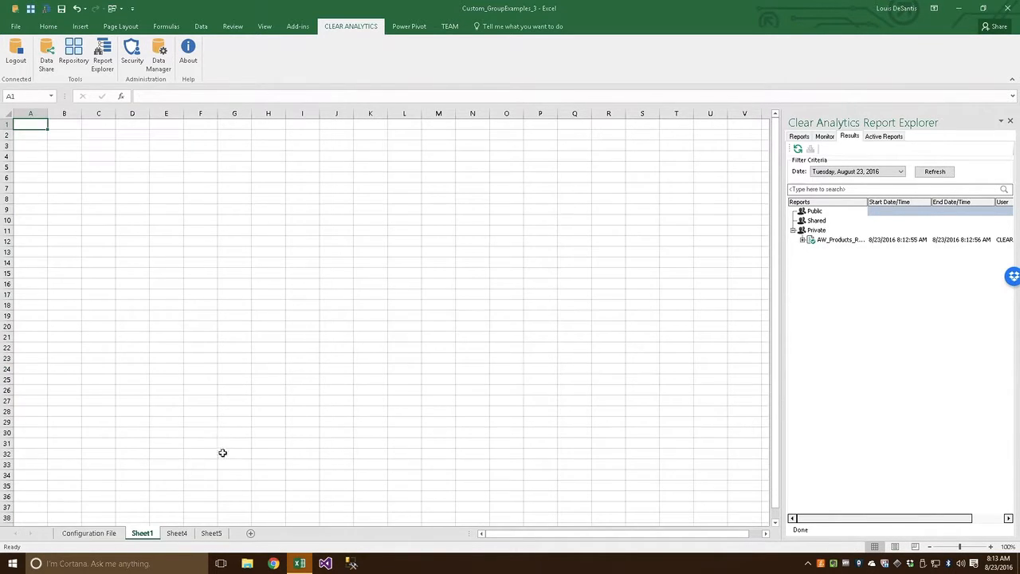
left_click(803, 239)
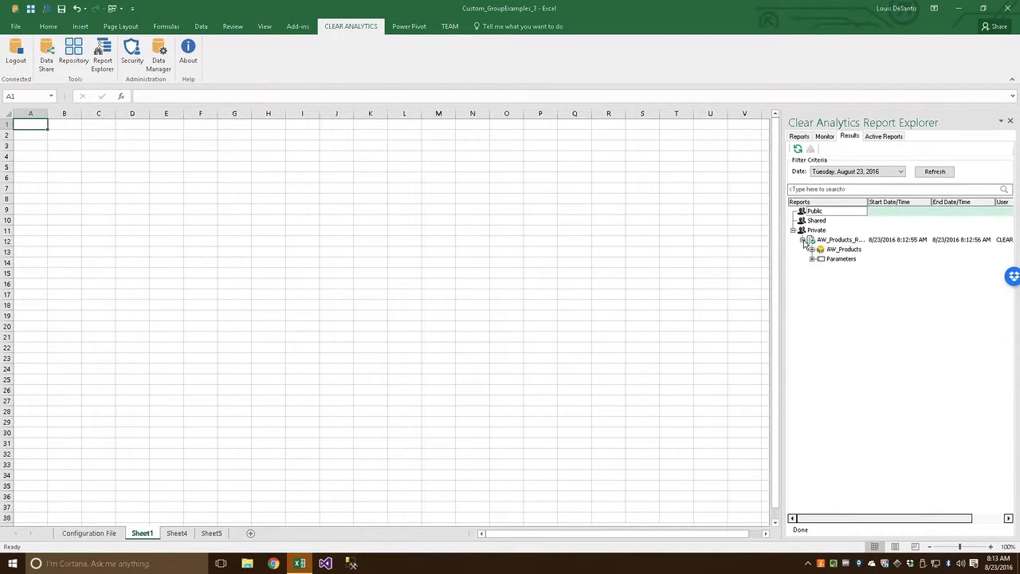
left_click(812, 249)
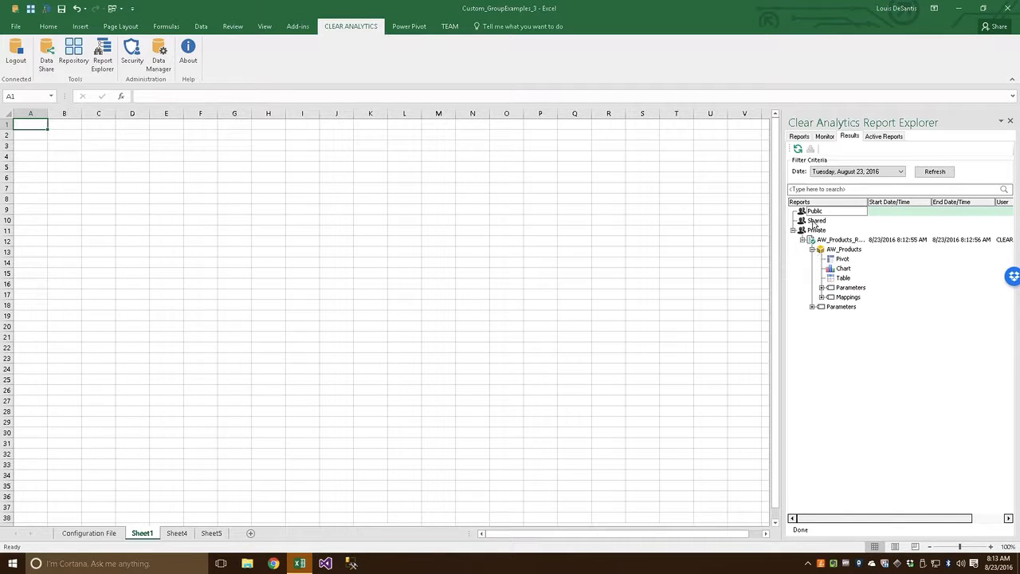
left_click(821, 297)
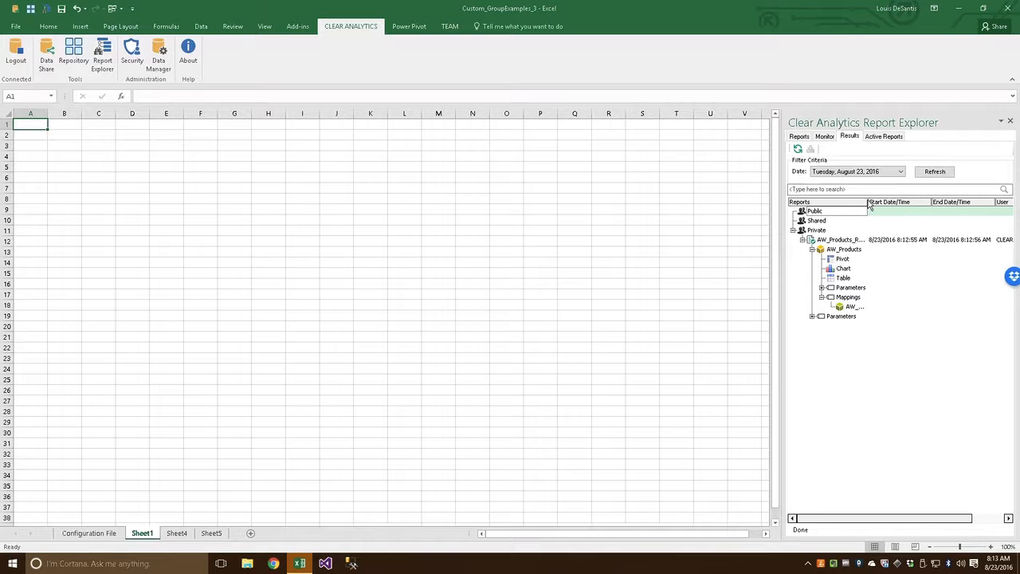
left_click_drag(864, 204, 913, 204)
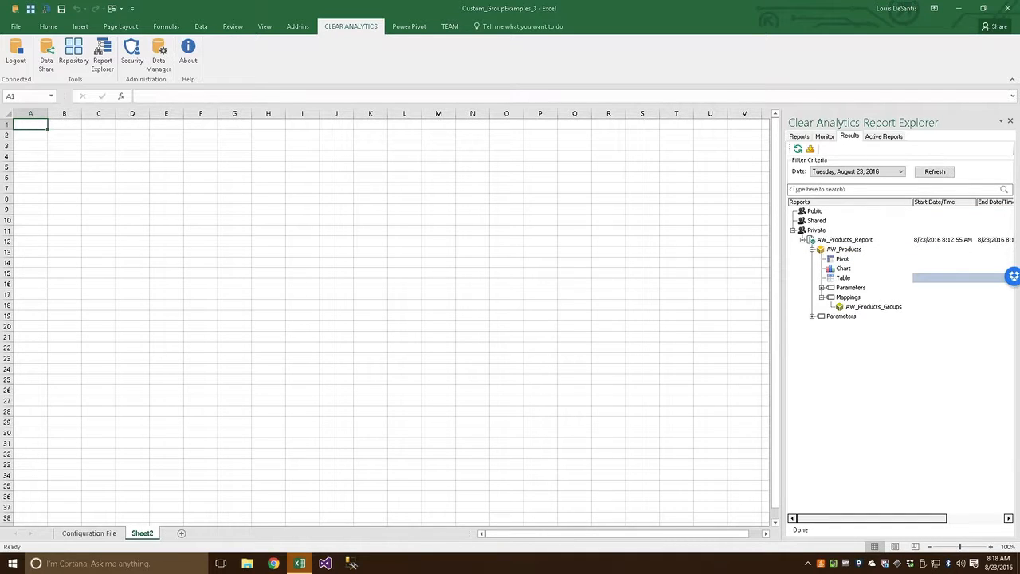
Insert the AW_Products result as a table at cell A1 of the blank sheet with all fields included
left_click(842, 279)
left_click_drag(691, 281, 35, 124)
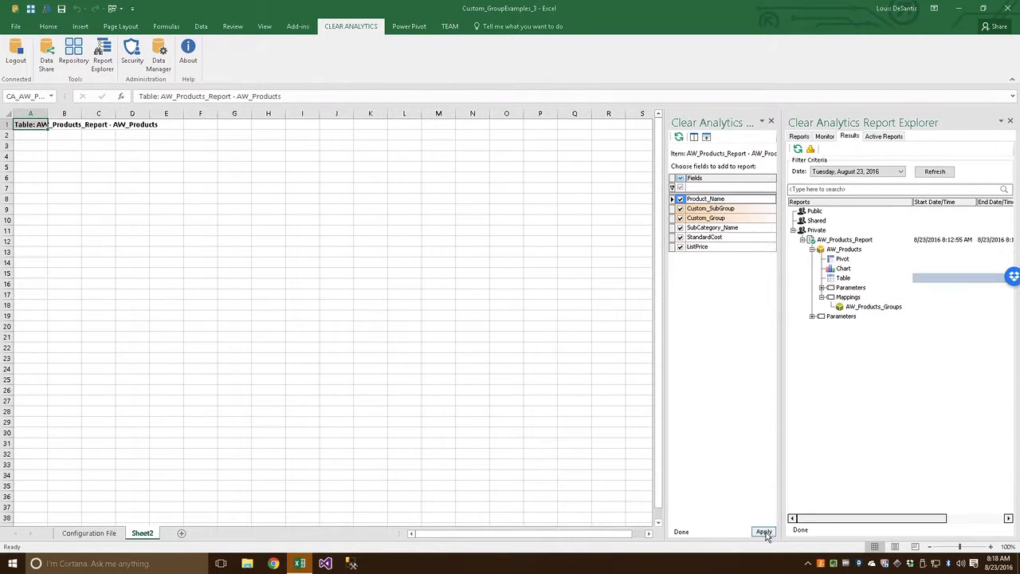
left_click(767, 533)
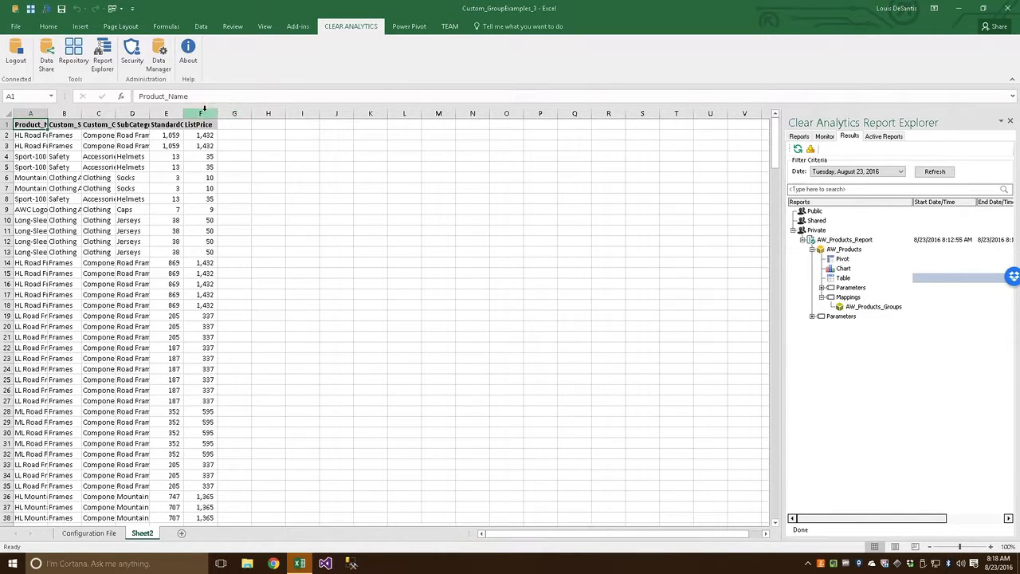
Fit the widths of table columns A through F to their contents
left_click_drag(200, 113, 37, 114)
double_click(48, 114)
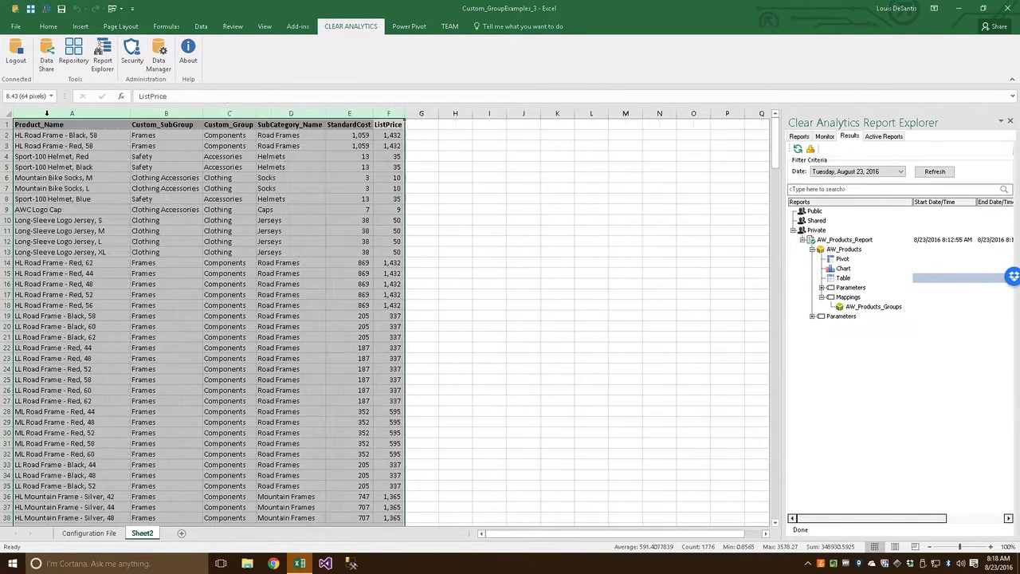
left_click(485, 210)
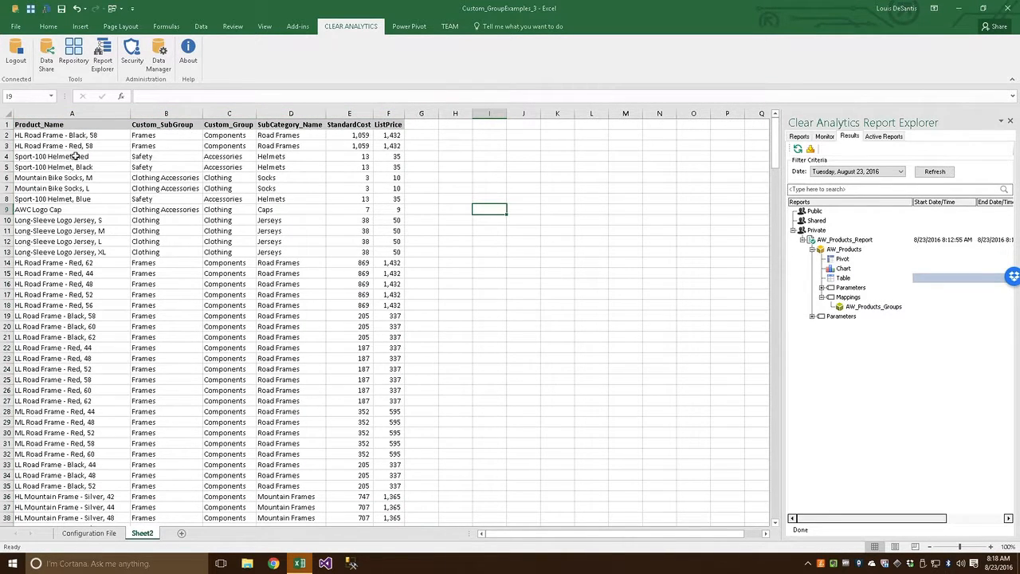
Examine the Custom_SubGroup and Custom_Group columns of the table, including the values assigned to the Wheels products
left_click(194, 112)
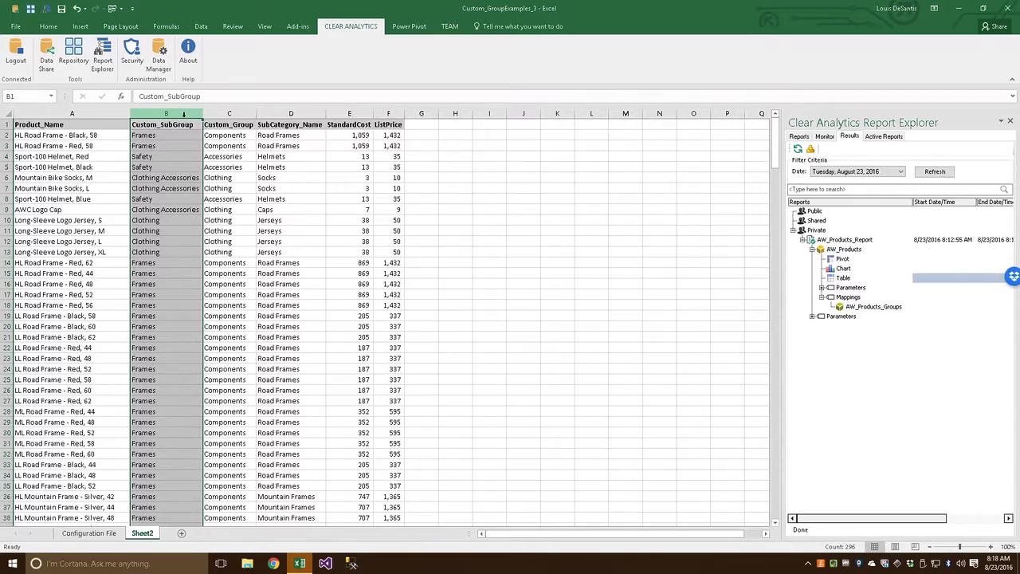
left_click(230, 113)
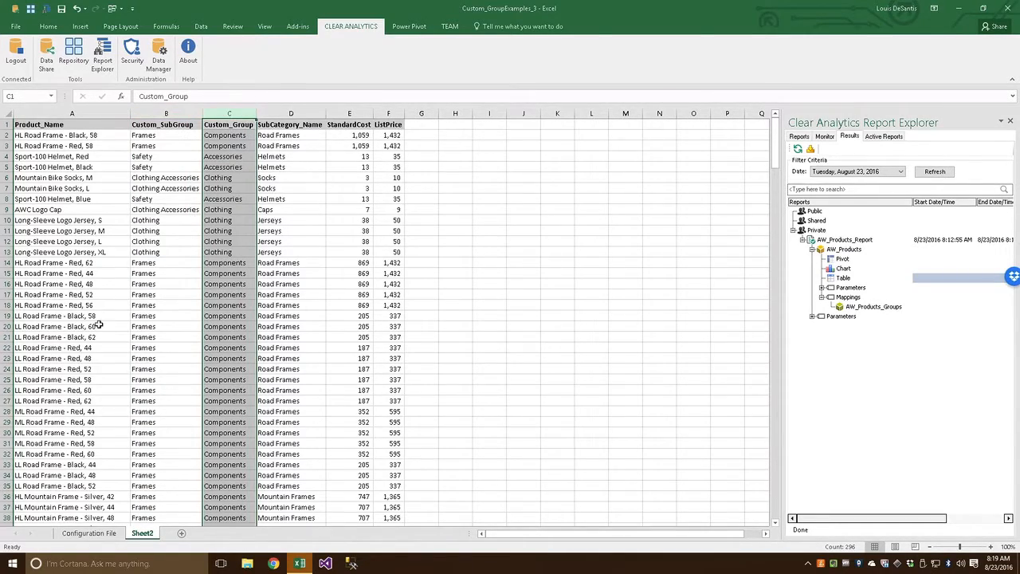
scroll(103, 318, "down", 16)
scroll(103, 318, "down", 18)
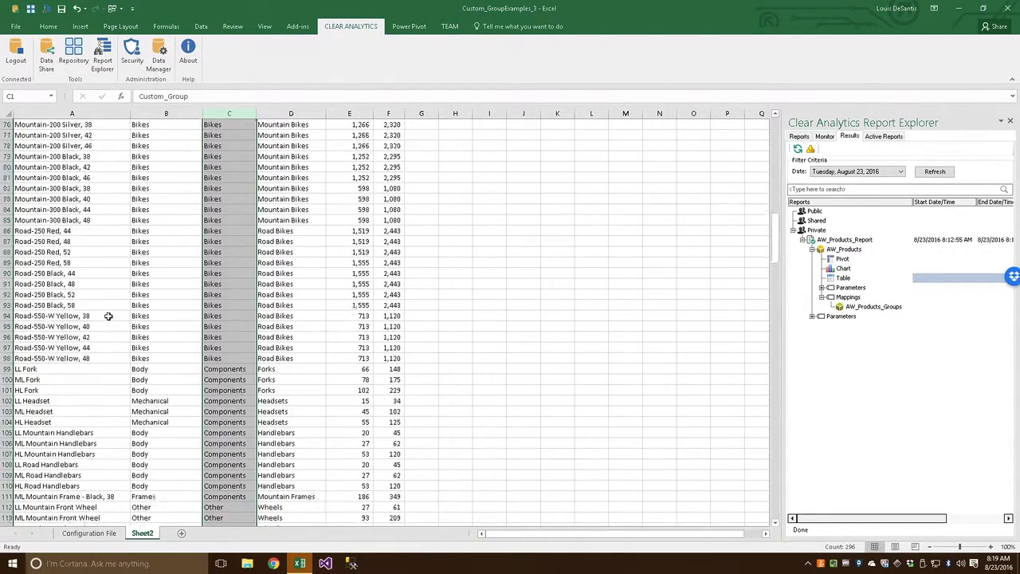
left_click(213, 222)
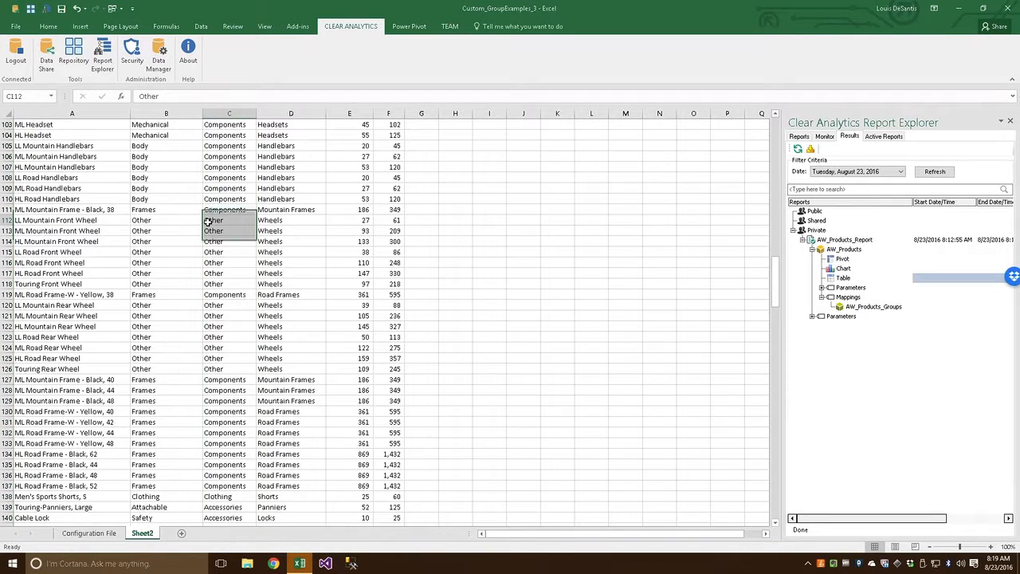
left_click(158, 223)
left_click(248, 241)
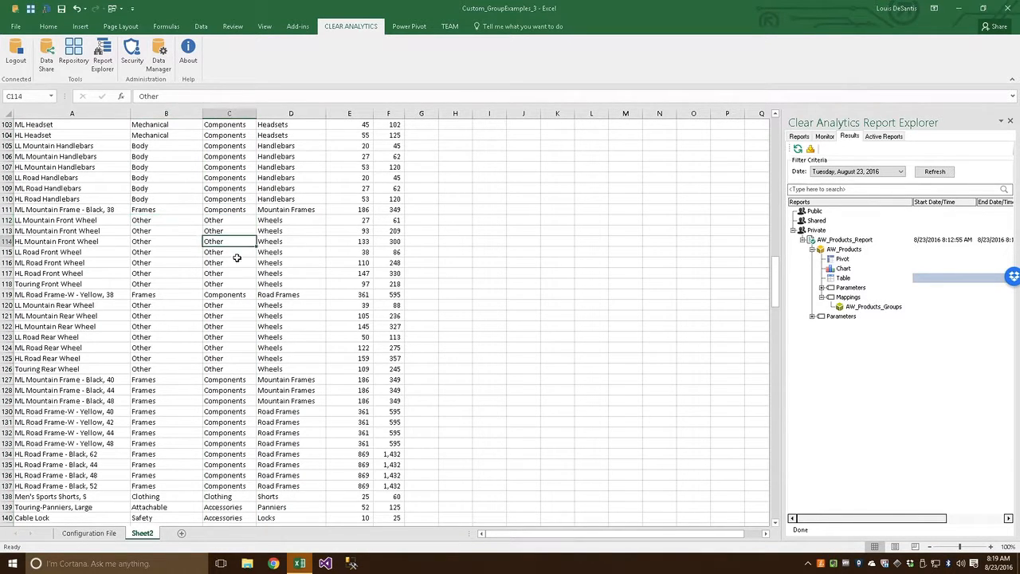
left_click(213, 317)
left_click(219, 333)
left_click(190, 338)
left_click(280, 239)
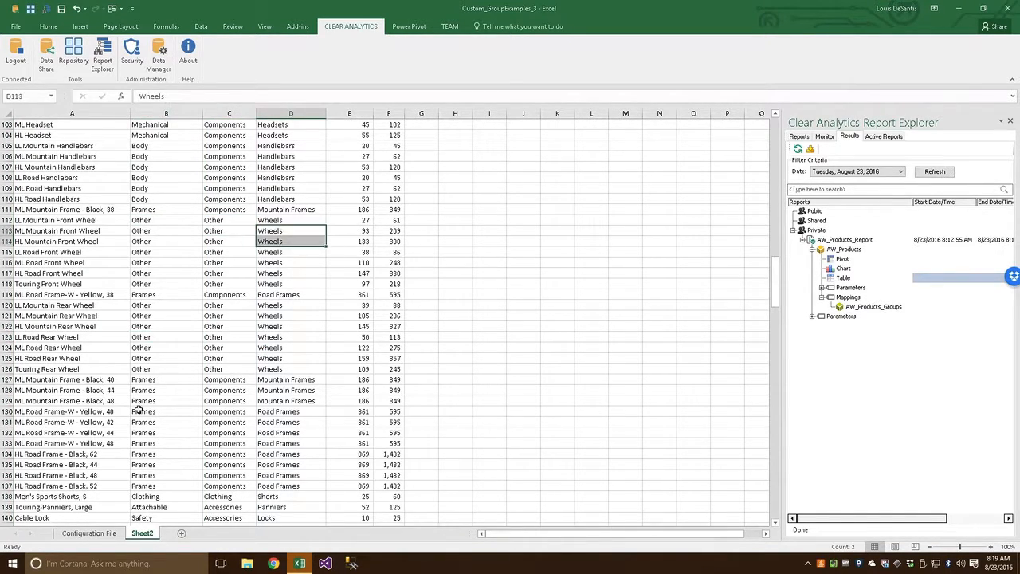
Compare the category list on the Configuration File sheet with the grouped product rows on Sheet2
left_click(89, 533)
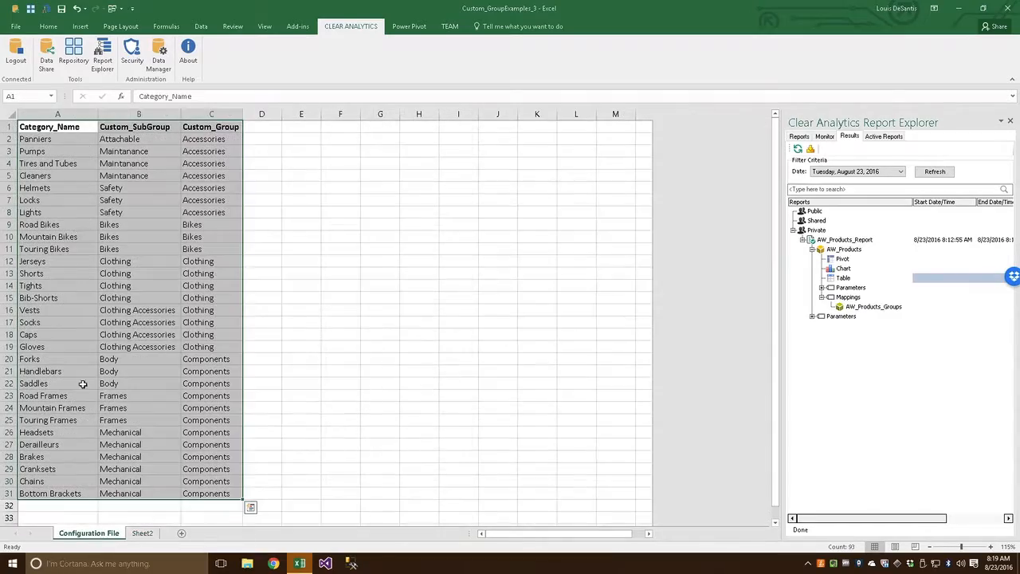
left_click(141, 533)
left_click(224, 236)
scroll(146, 271, "down", 4)
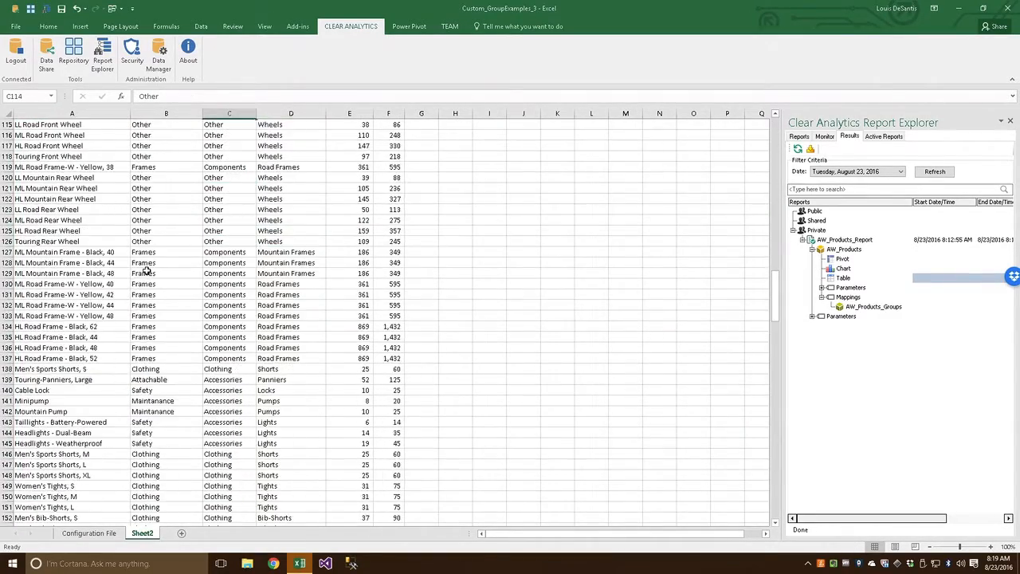
scroll(146, 271, "up", 15)
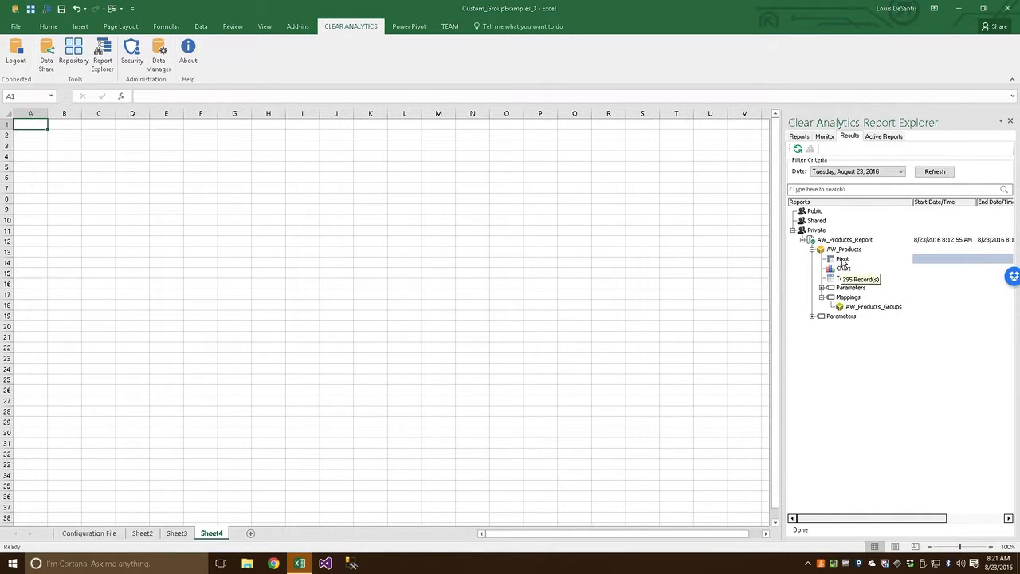
Insert the AW_Products pivot at A1 of blank Sheet4, nesting rows by Custom_Group, Custom_SubGroup, SubCategory_Name and Product_Name
left_click_drag(842, 260, 42, 124)
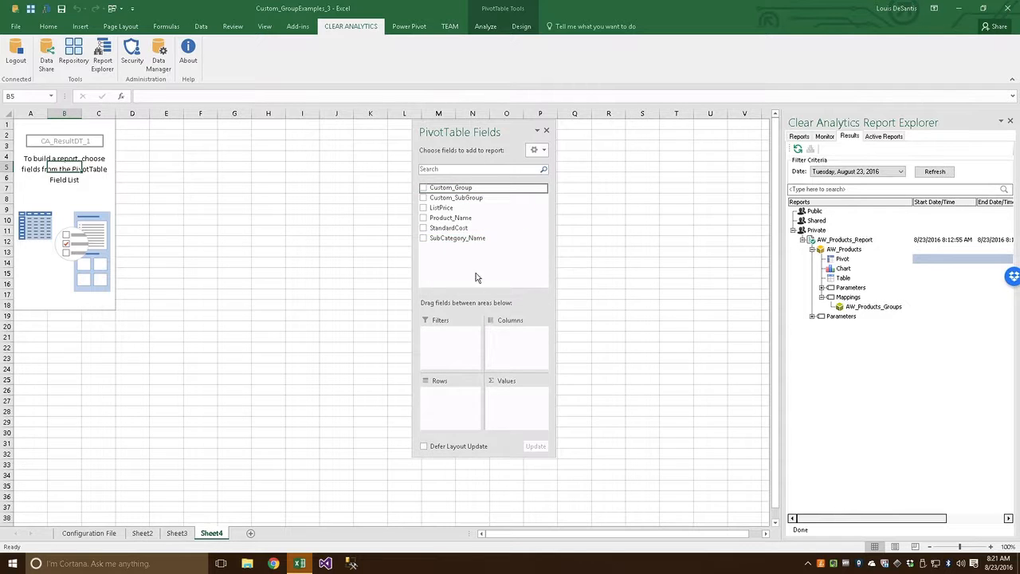
left_click_drag(452, 223, 451, 404)
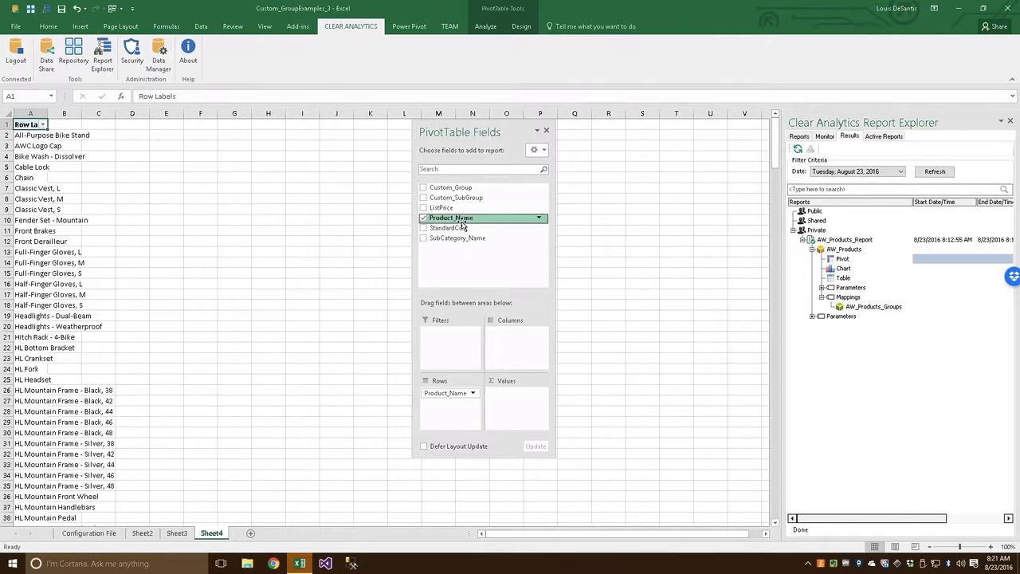
left_click_drag(445, 237, 447, 394)
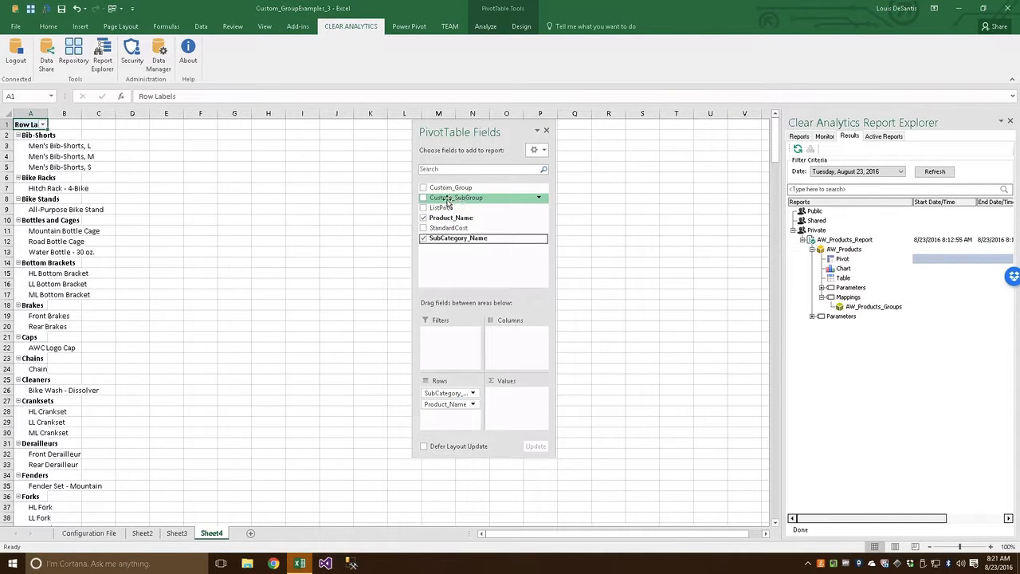
left_click_drag(450, 203, 450, 393)
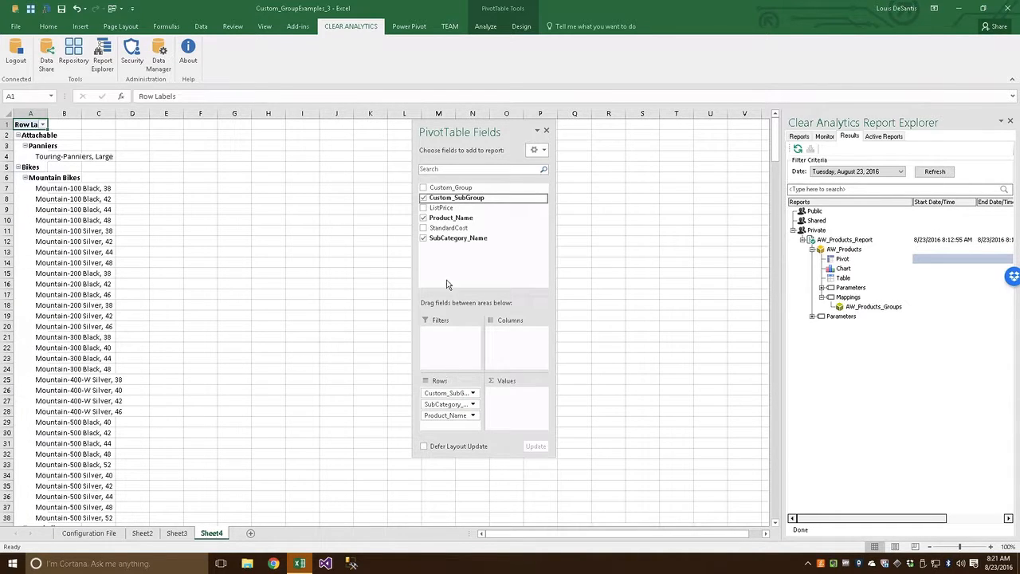
left_click_drag(451, 188, 449, 391)
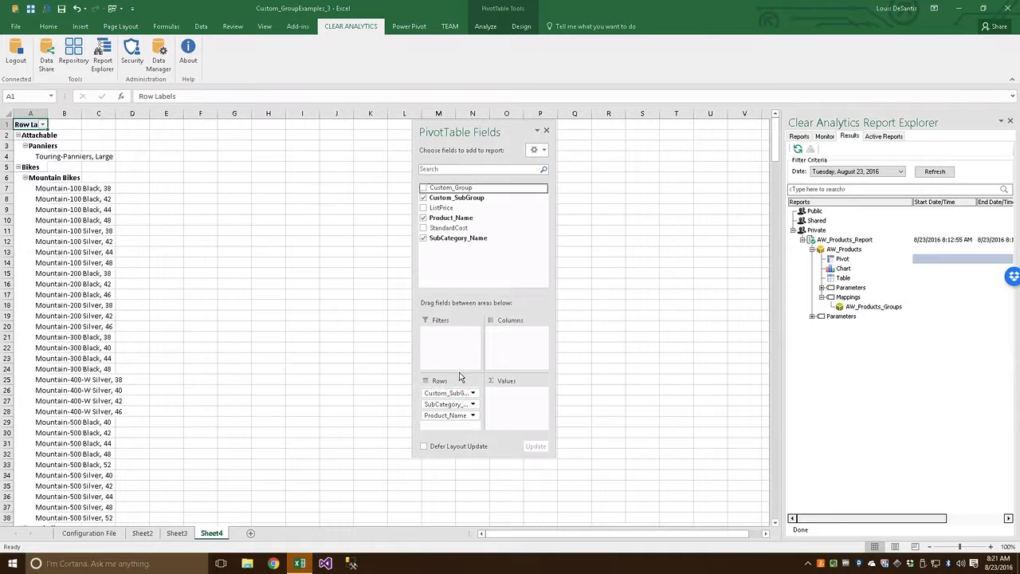
left_click_drag(450, 191, 451, 390)
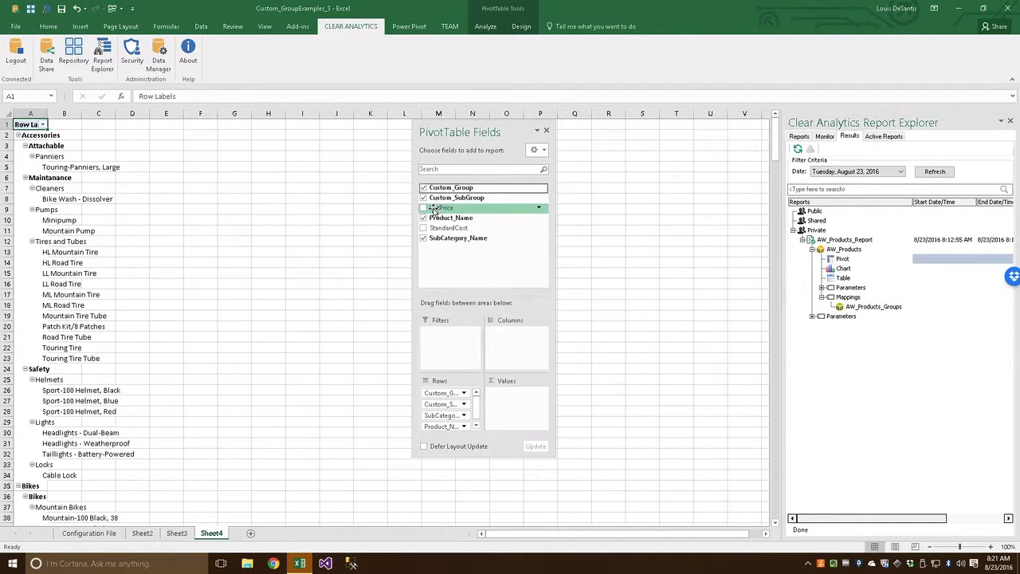
Add ListPrice to the pivot values and summarize it by Average
left_click_drag(435, 210, 498, 413)
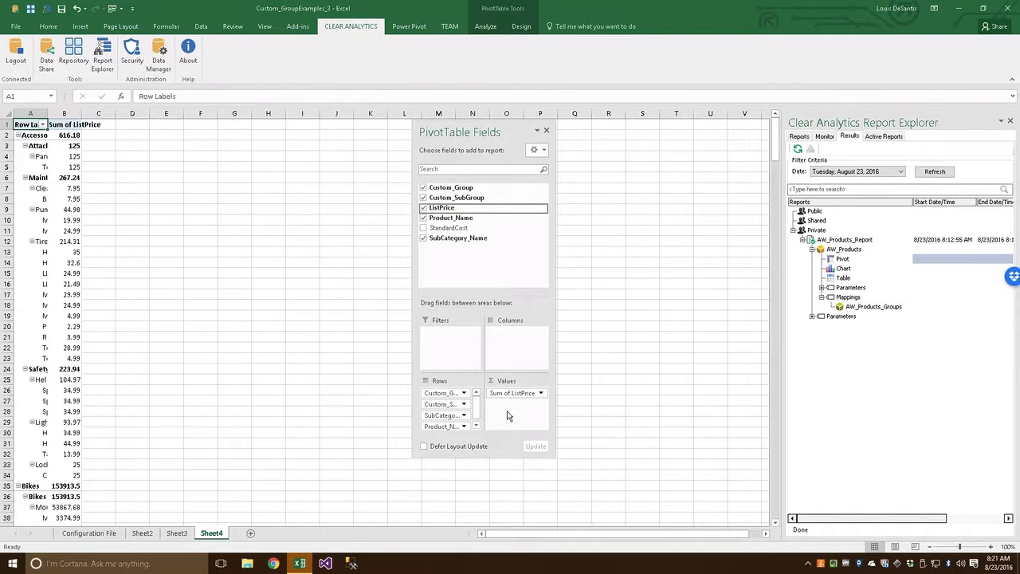
left_click(532, 394)
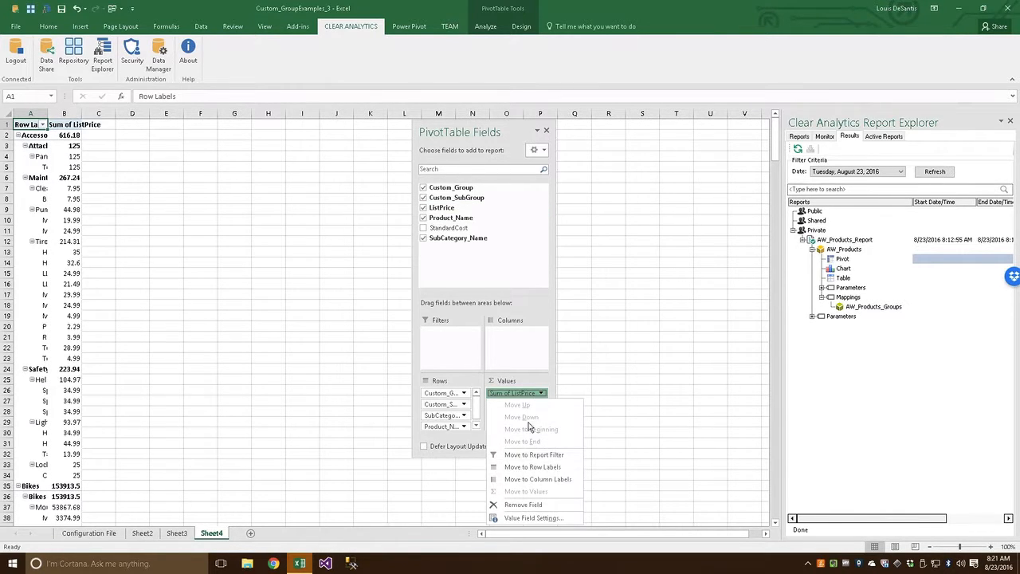
left_click(533, 517)
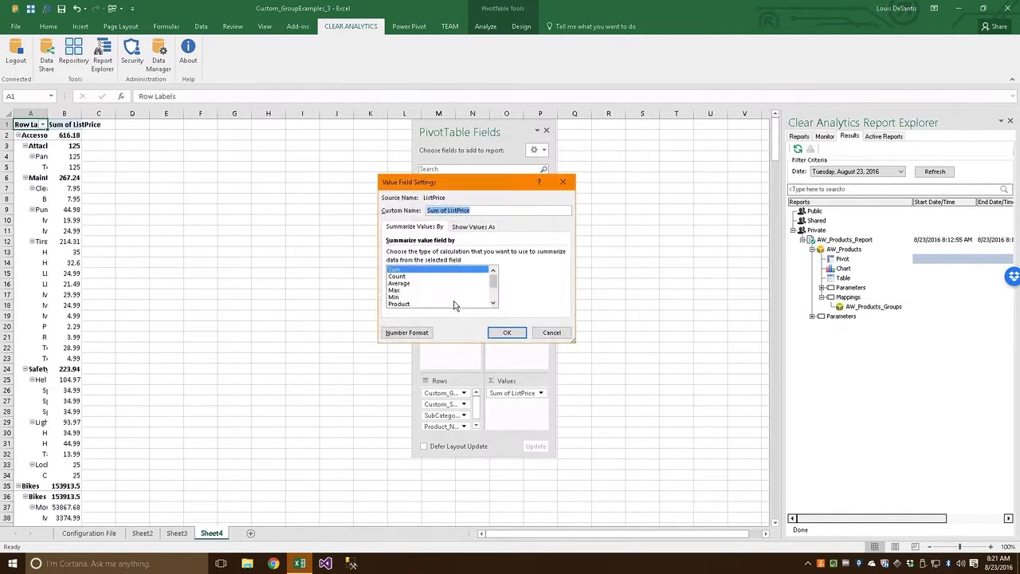
left_click(411, 284)
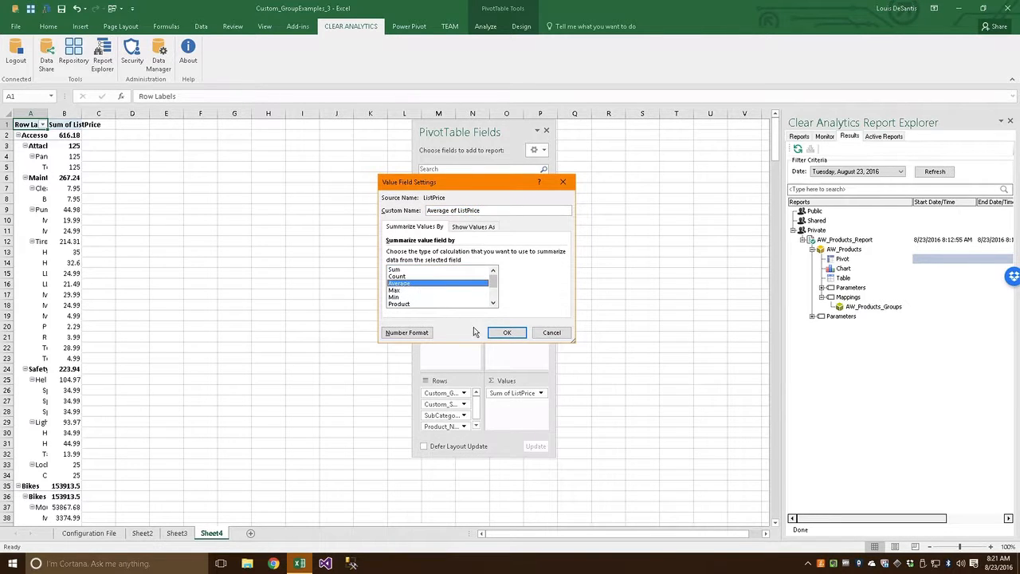
left_click(505, 333)
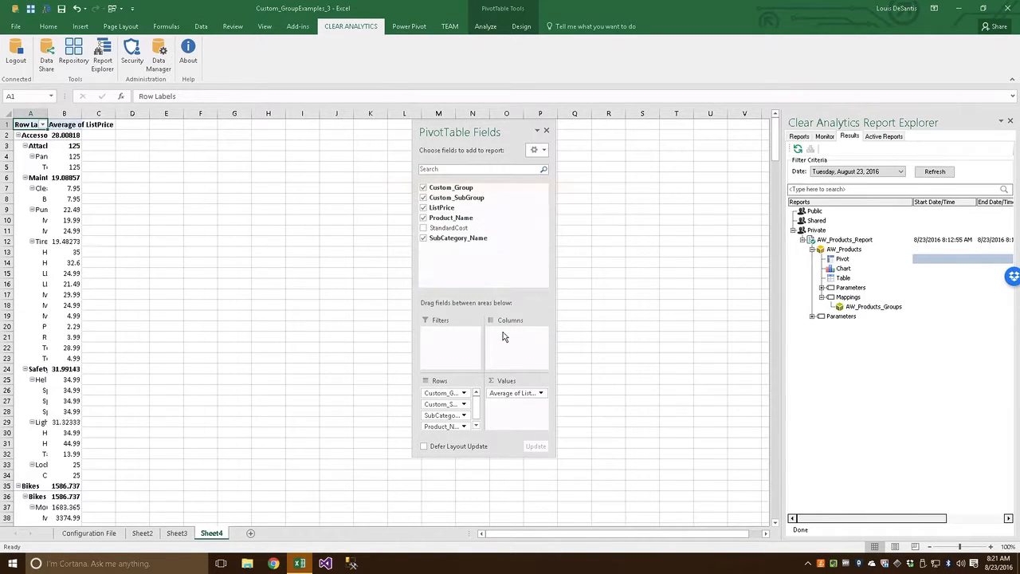
Fit pivot columns A and B to their contents and look through the grouped product rows
double_click(48, 114)
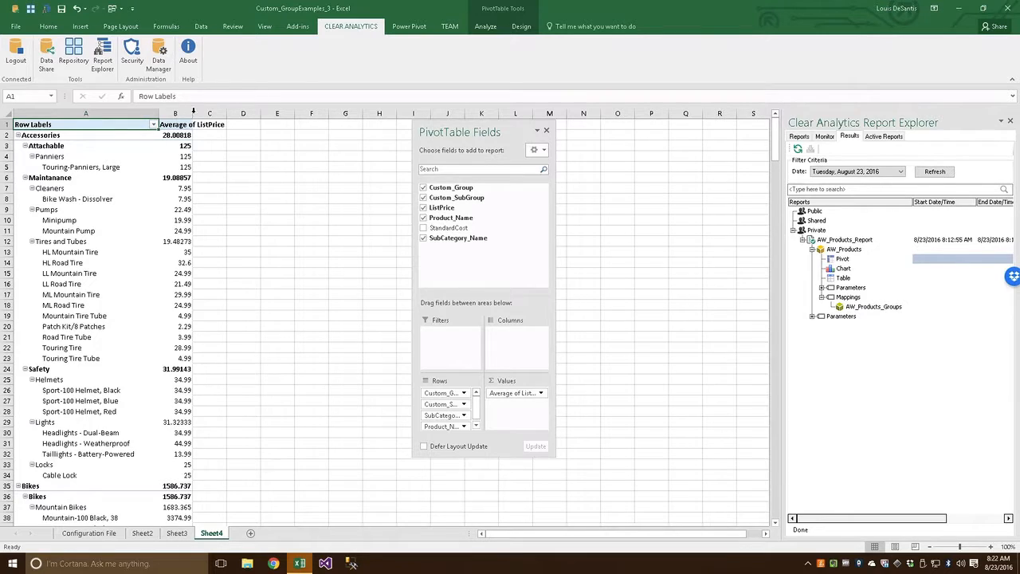
double_click(193, 113)
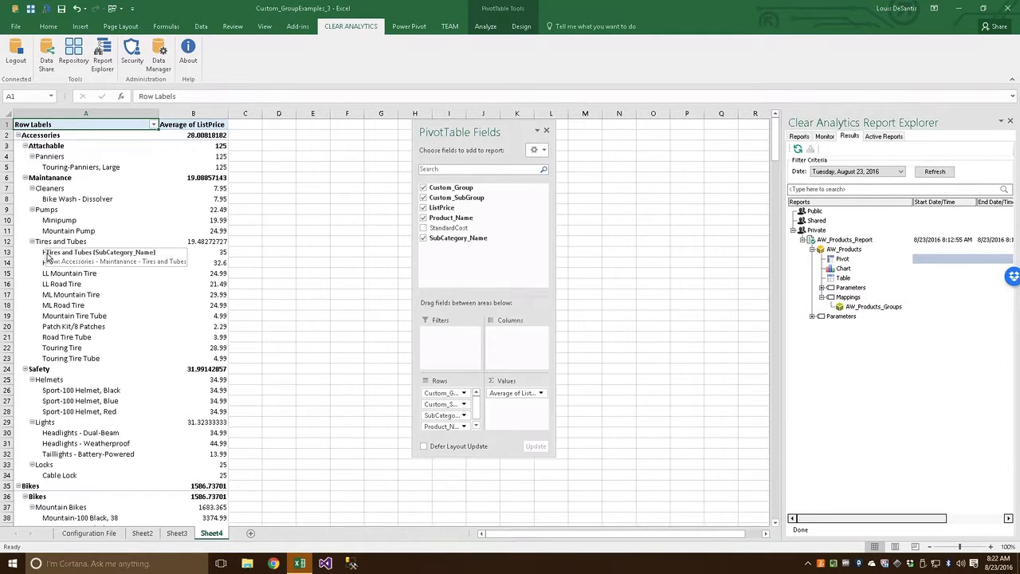
scroll(58, 327, "down", 11)
scroll(57, 327, "down", 13)
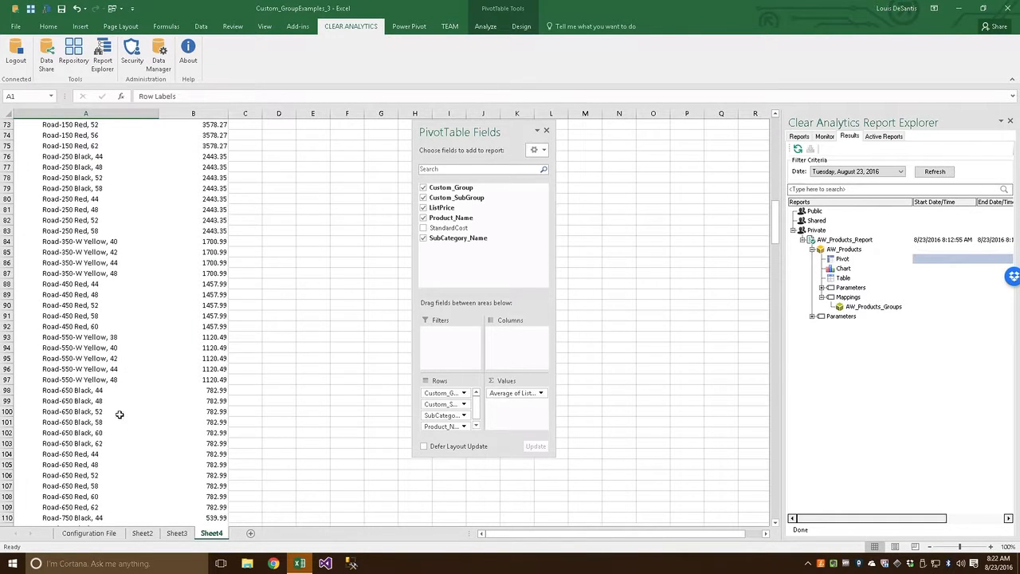
scroll(120, 414, "up", 16)
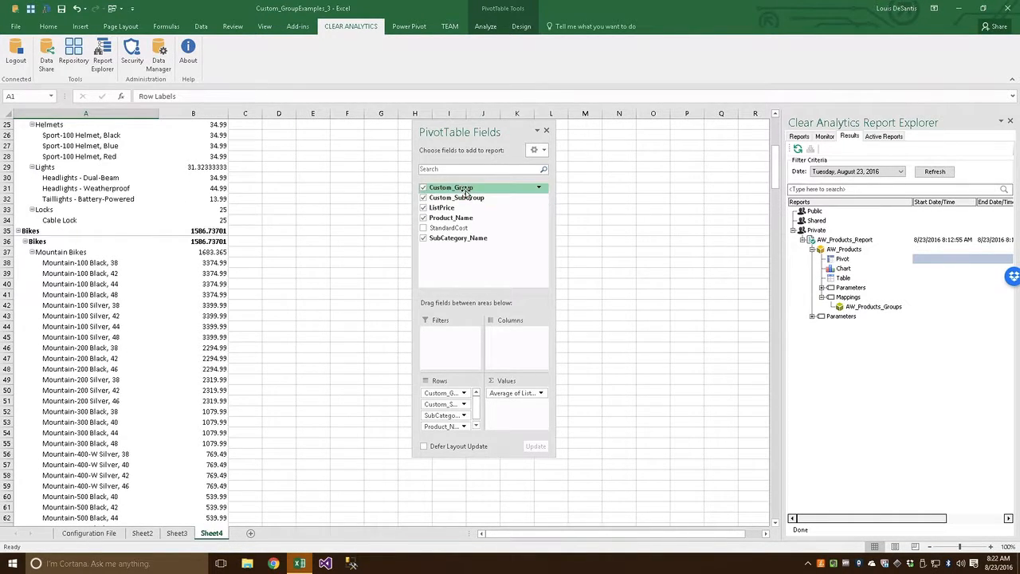